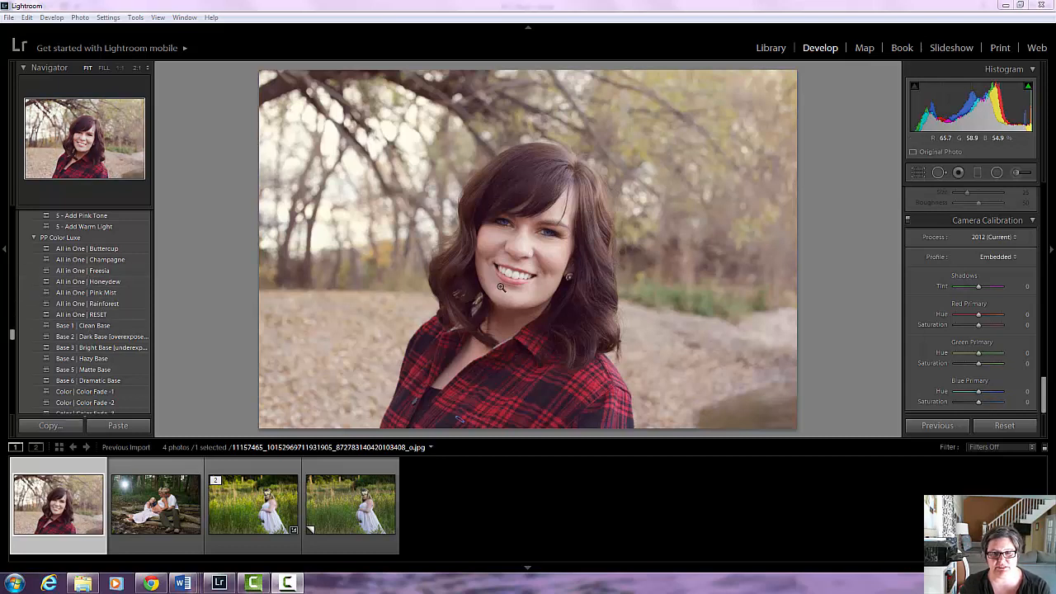
- Crop the portrait tighter at its original aspect ratio, placing the woman slightly left of centre, and finish the crop
click(918, 173)
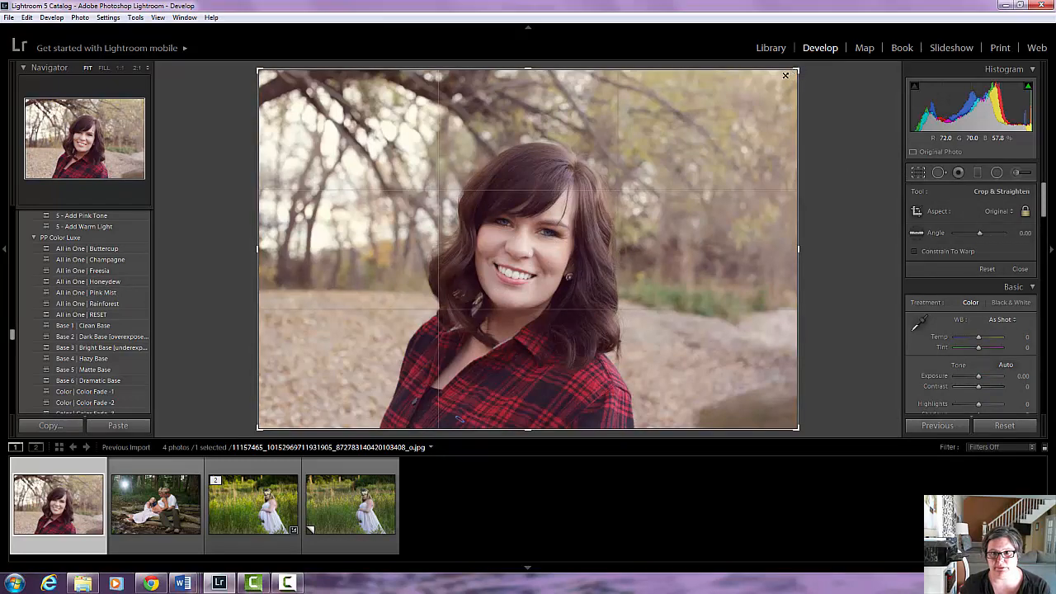
drag(796, 71, 754, 98)
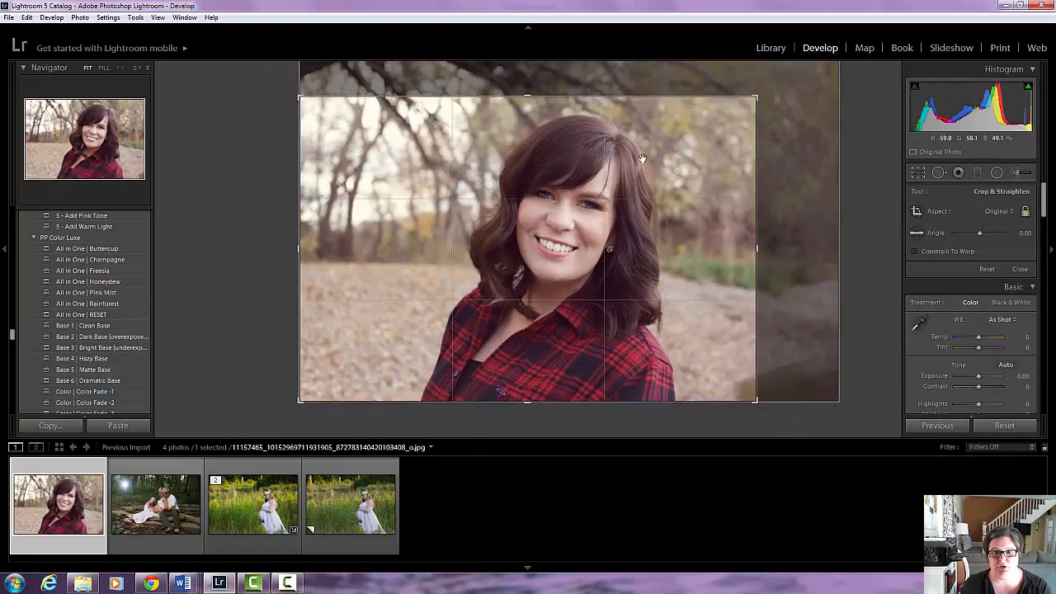
drag(642, 158, 665, 146)
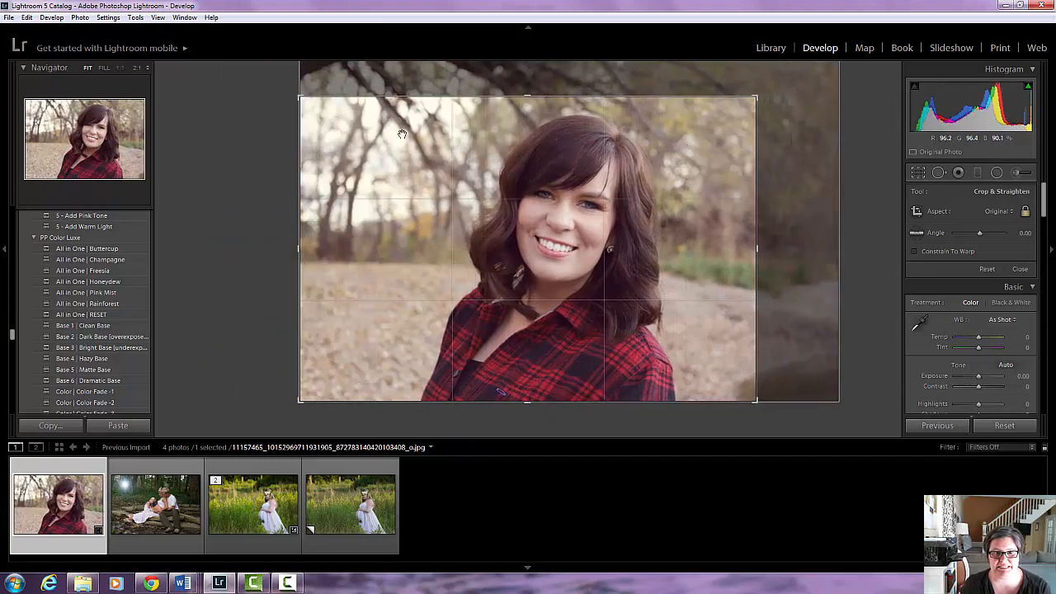
drag(611, 195, 531, 192)
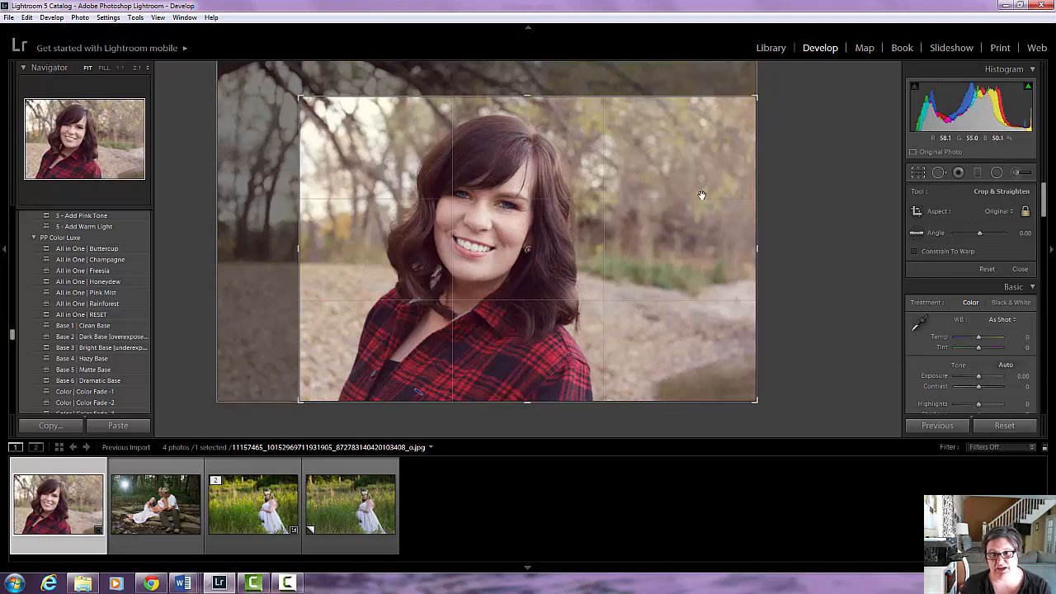
click(1021, 269)
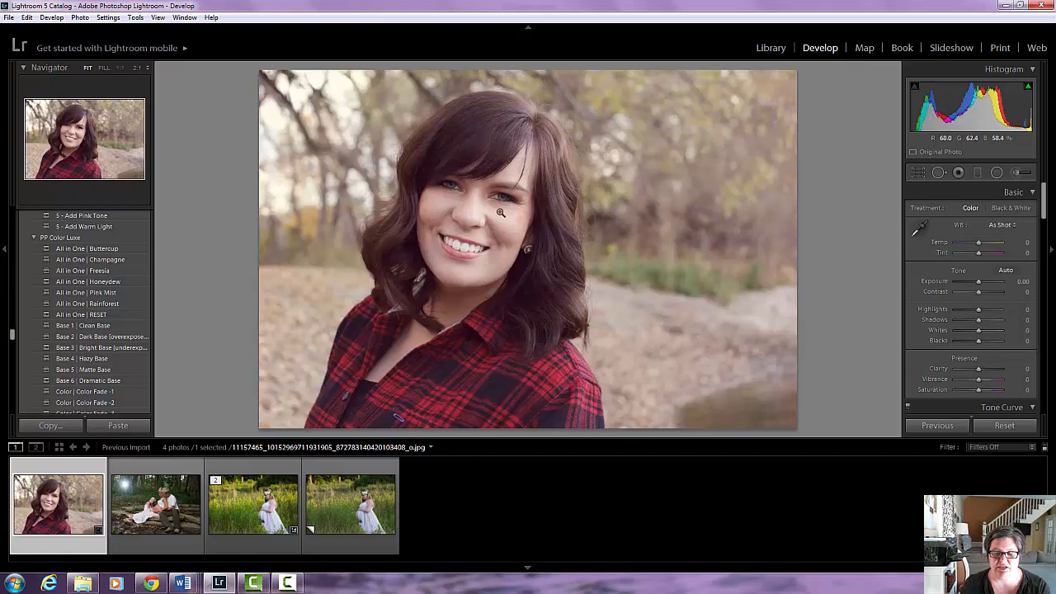
- Smooth the woman's facial skin with the Adjustment Brush, using the 4-5 PP Skin Smooth effect at brush size 5.0 to 6.0
click(469, 204)
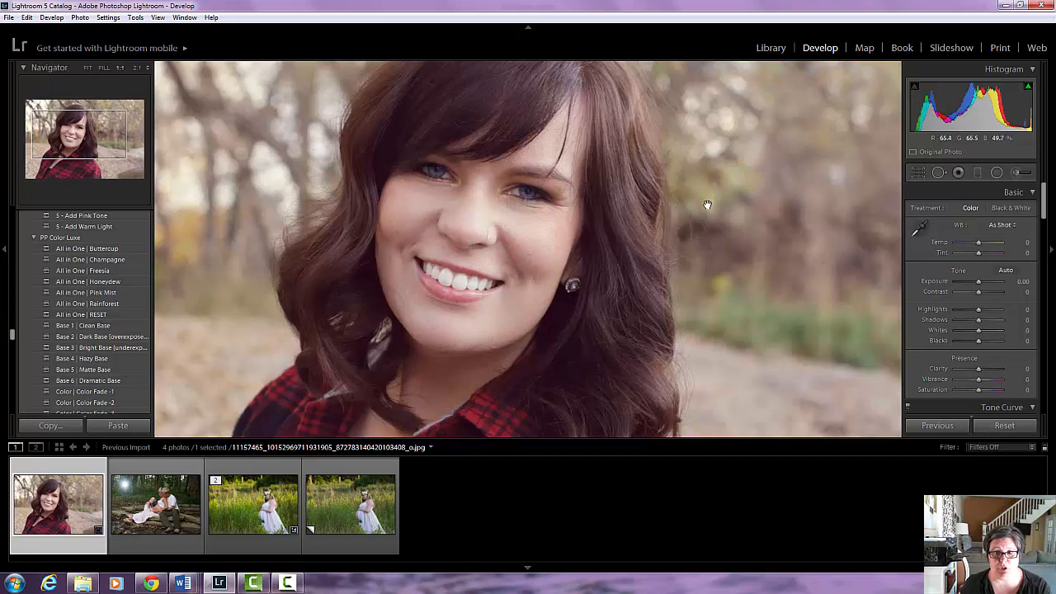
click(1016, 173)
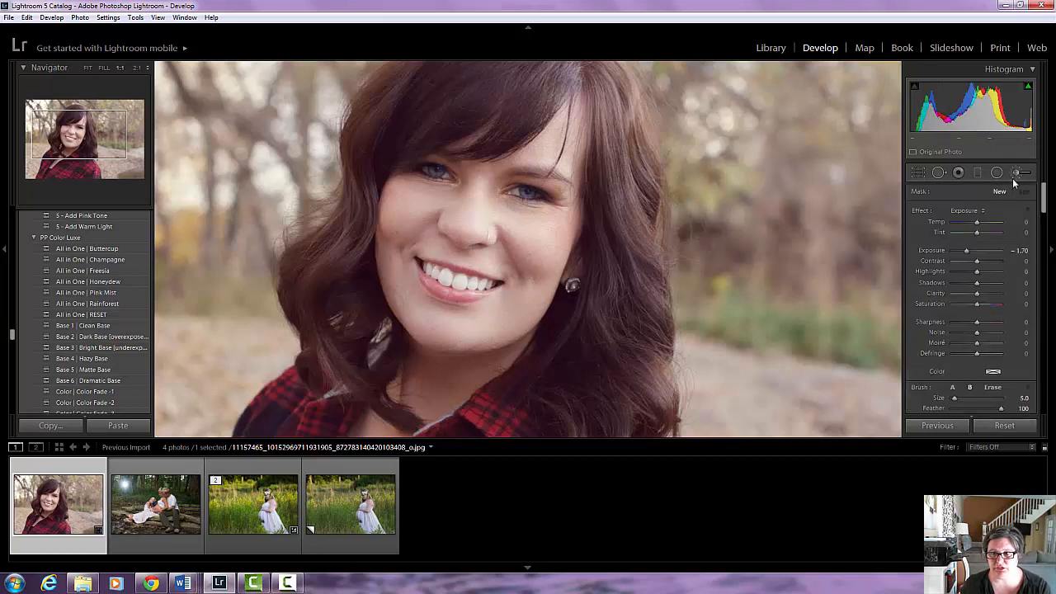
click(982, 208)
click(897, 182)
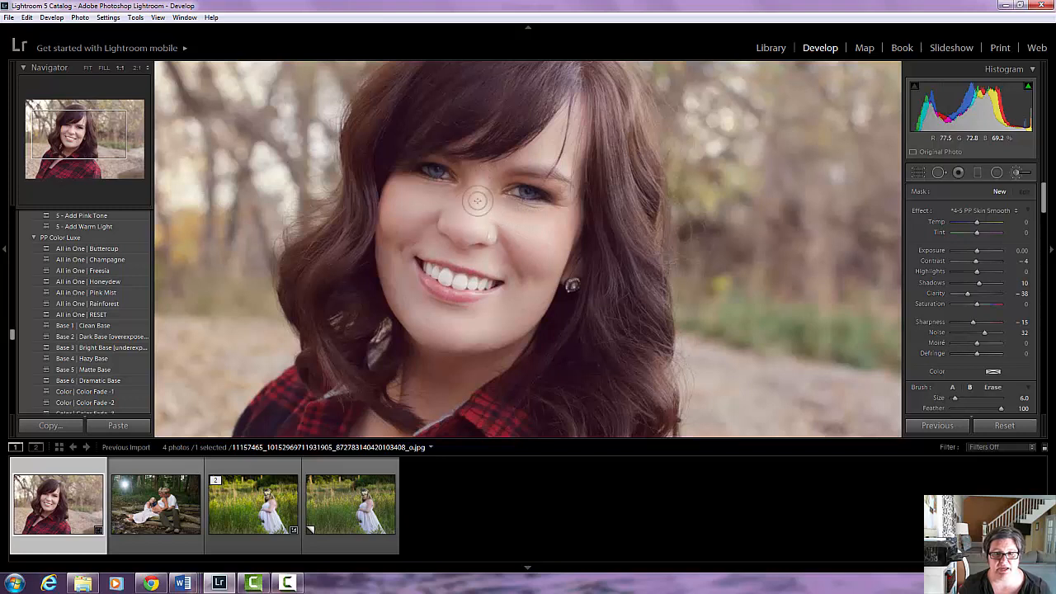
drag(478, 202, 477, 200)
key([)
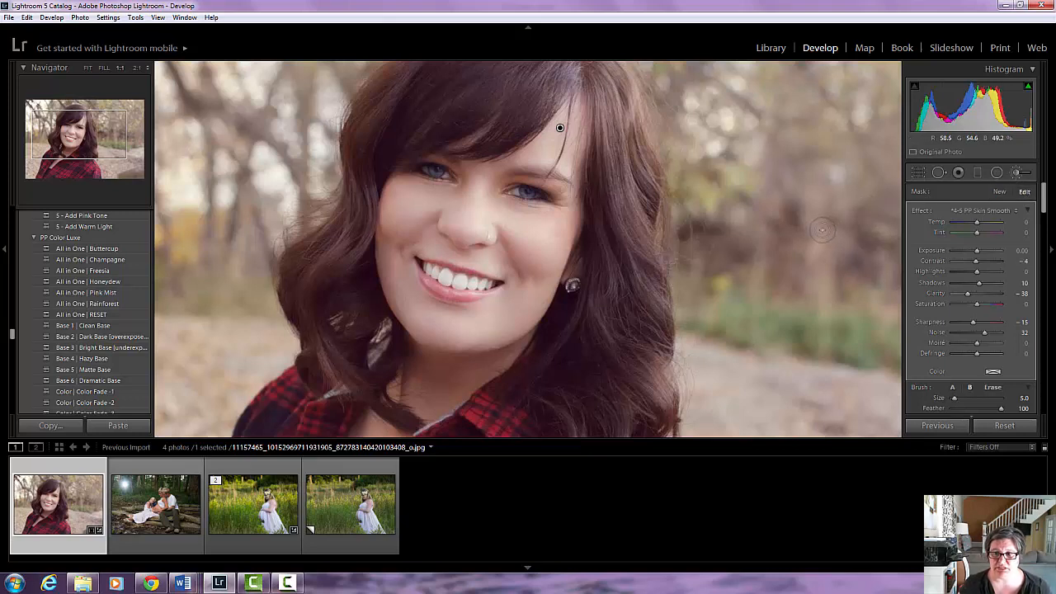
- Paint a new 4-5 PP Add Clarity adjustment over the eyebrow at brush size 3.0 and along both eyes' lash lines at size 2.0
click(999, 193)
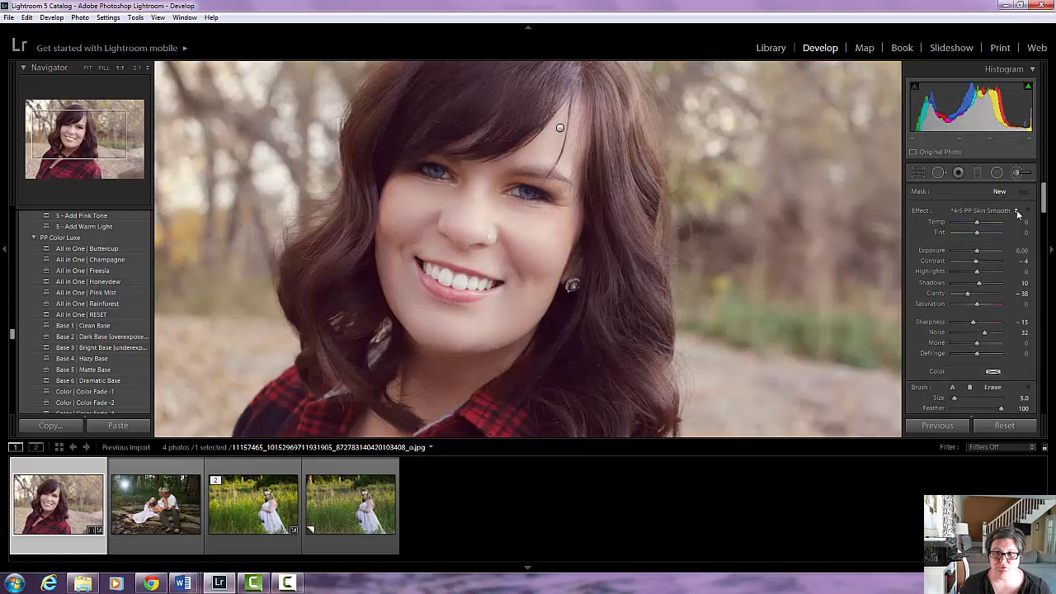
click(1017, 212)
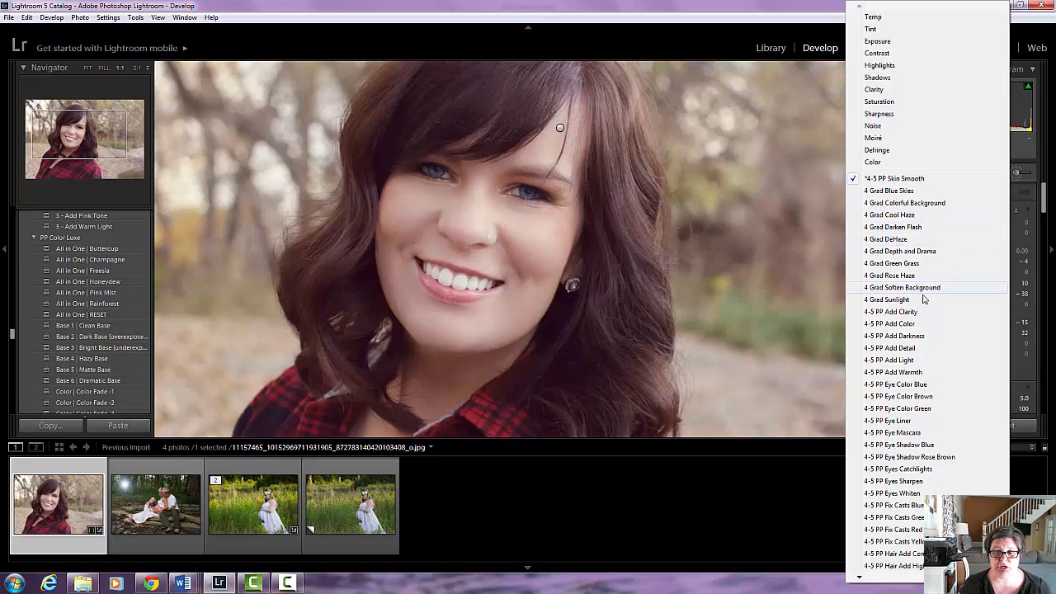
click(892, 312)
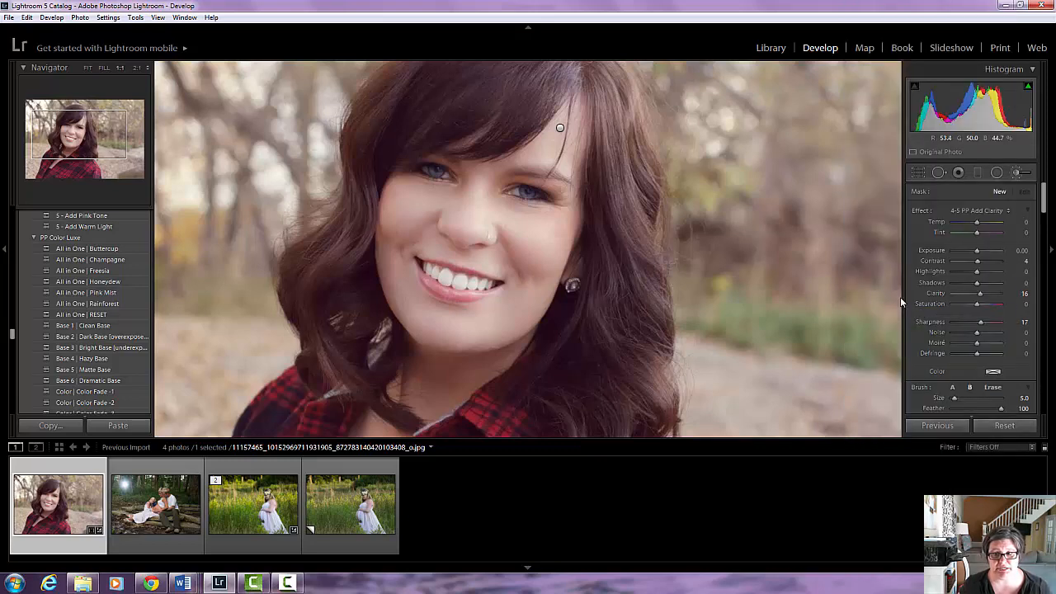
key(bracketleft)
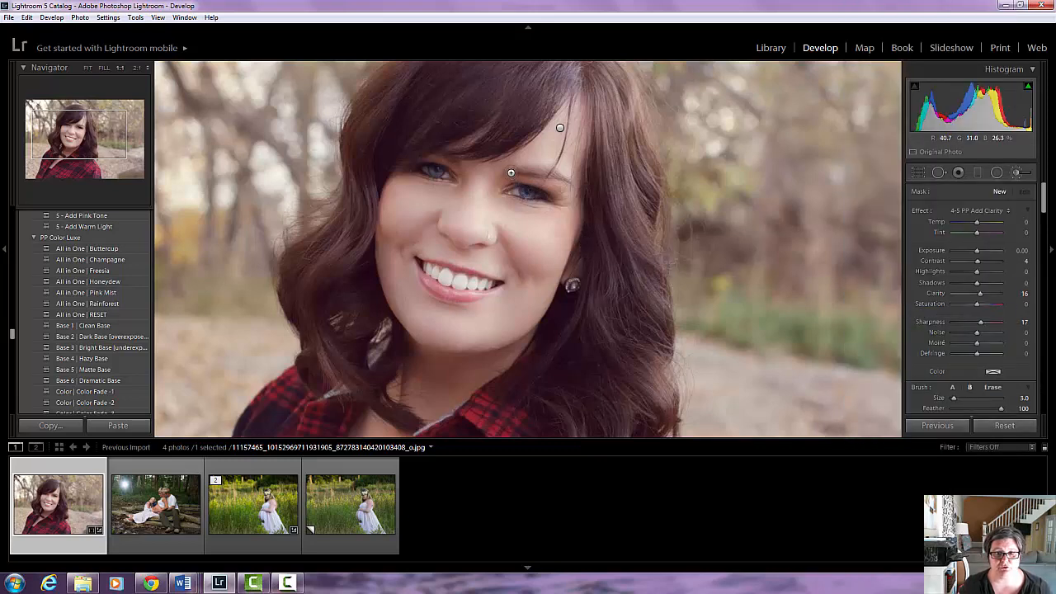
drag(512, 173, 563, 177)
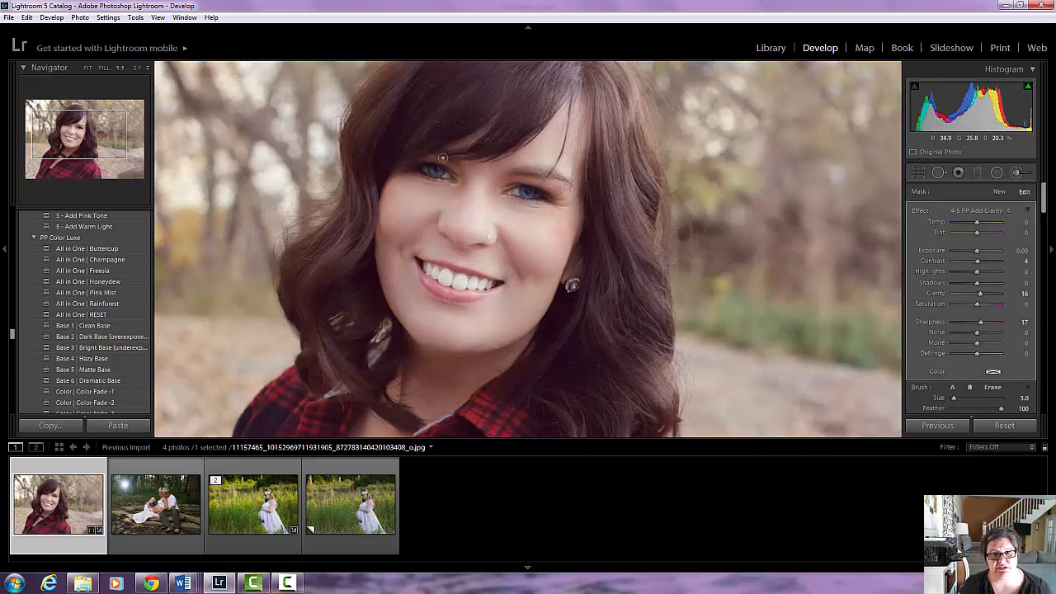
key([)
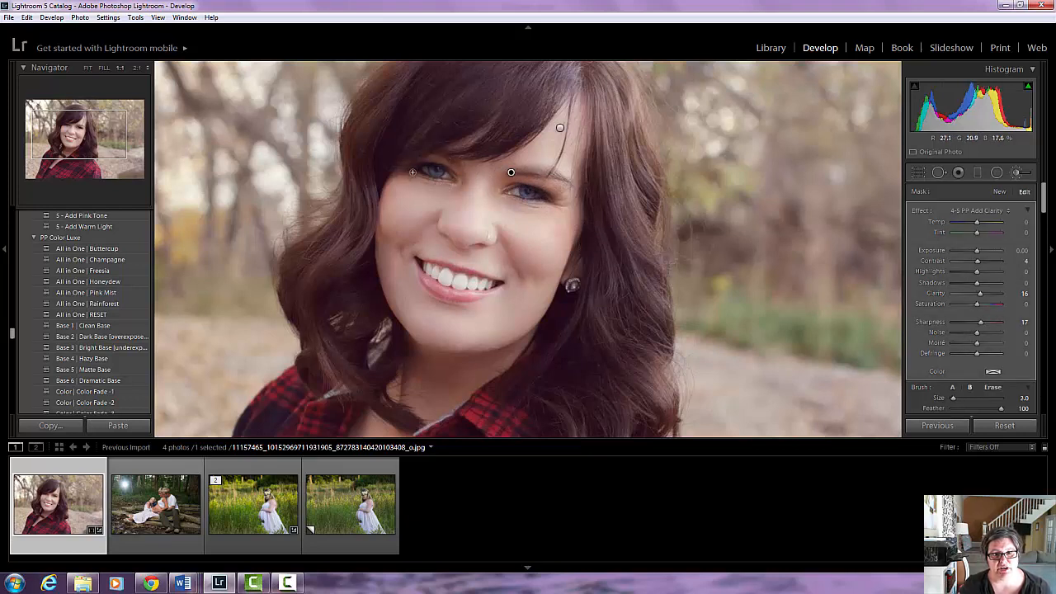
drag(413, 173, 449, 169)
mouse_move(521, 186)
mouse_down()
mouse_move(548, 195)
mouse_move(511, 199)
mouse_up()
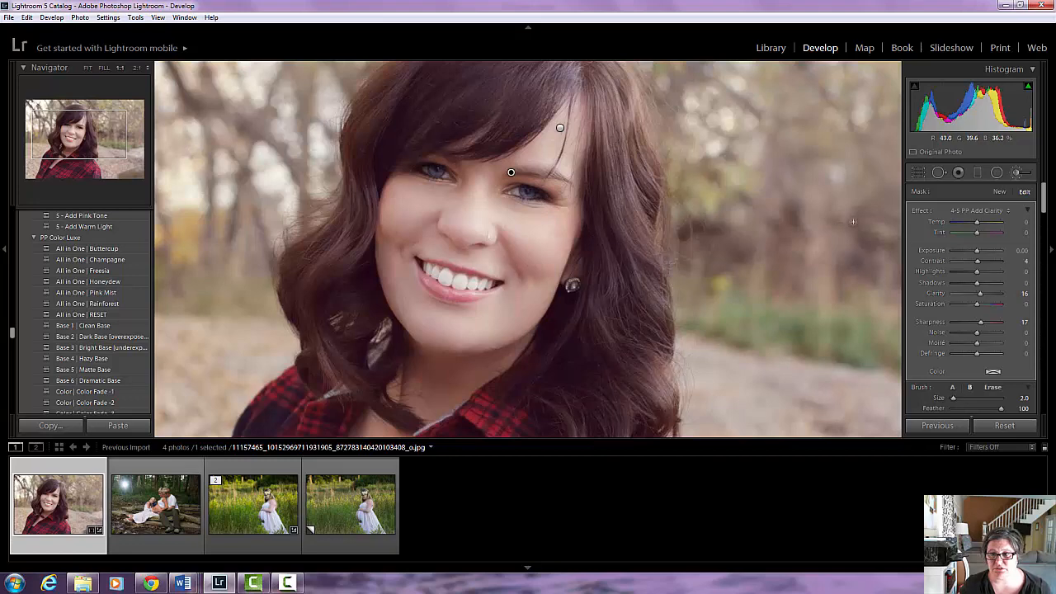
- Paint a new 4-5 PP Eyes Sharpen adjustment over the irises at brush size 2.0, finish brushing and return to the full photo
click(999, 191)
click(1009, 212)
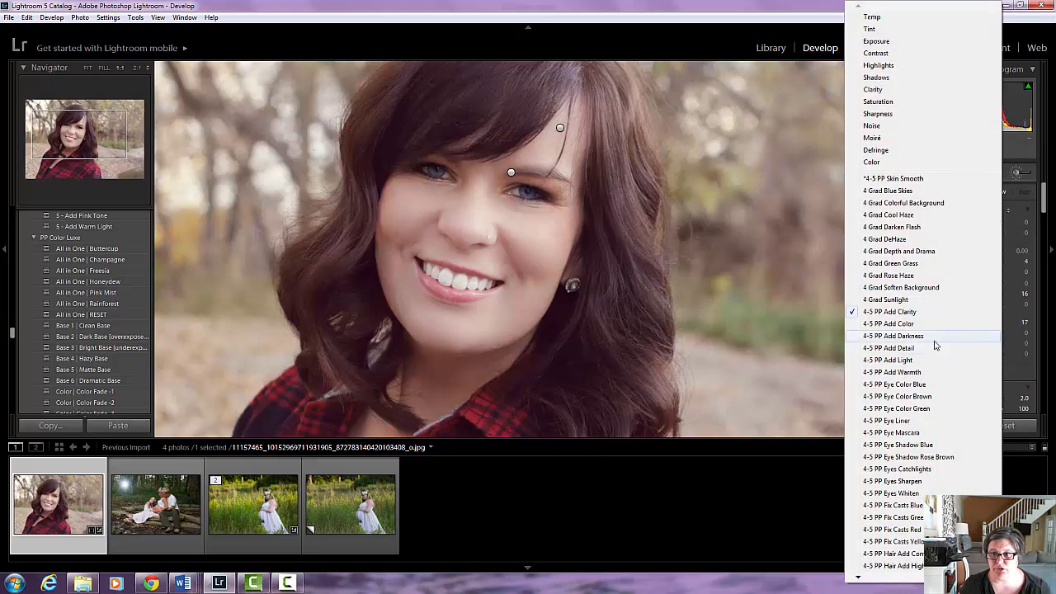
click(894, 481)
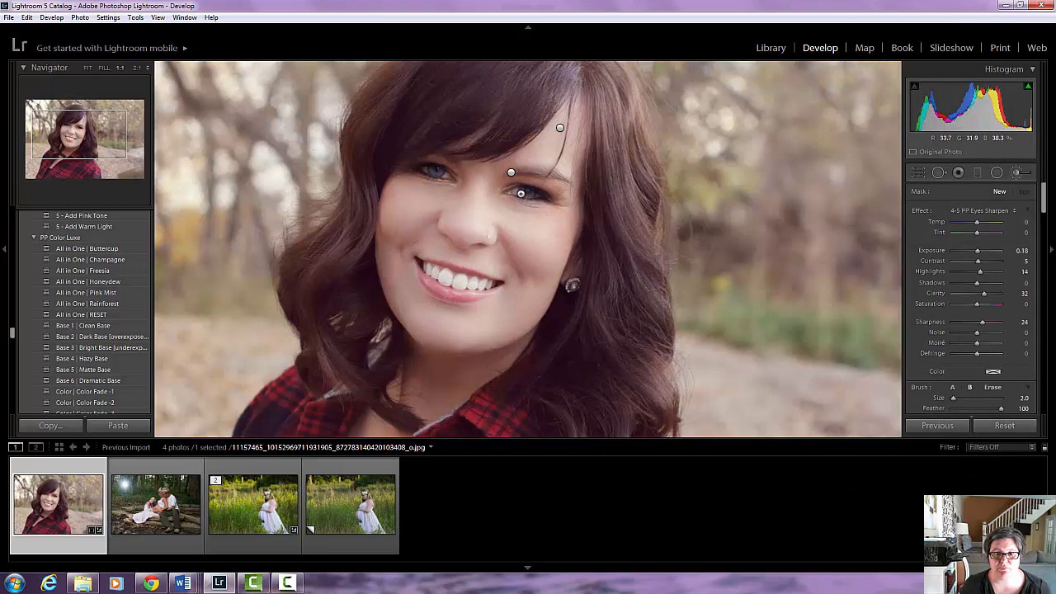
drag(519, 194, 535, 194)
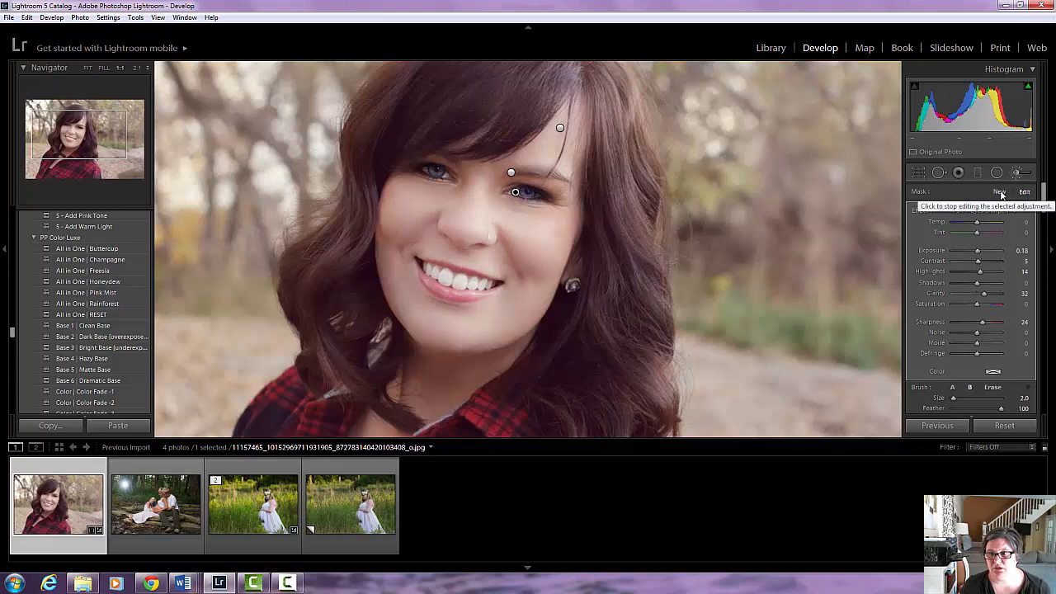
scroll(1003, 272, down, 2)
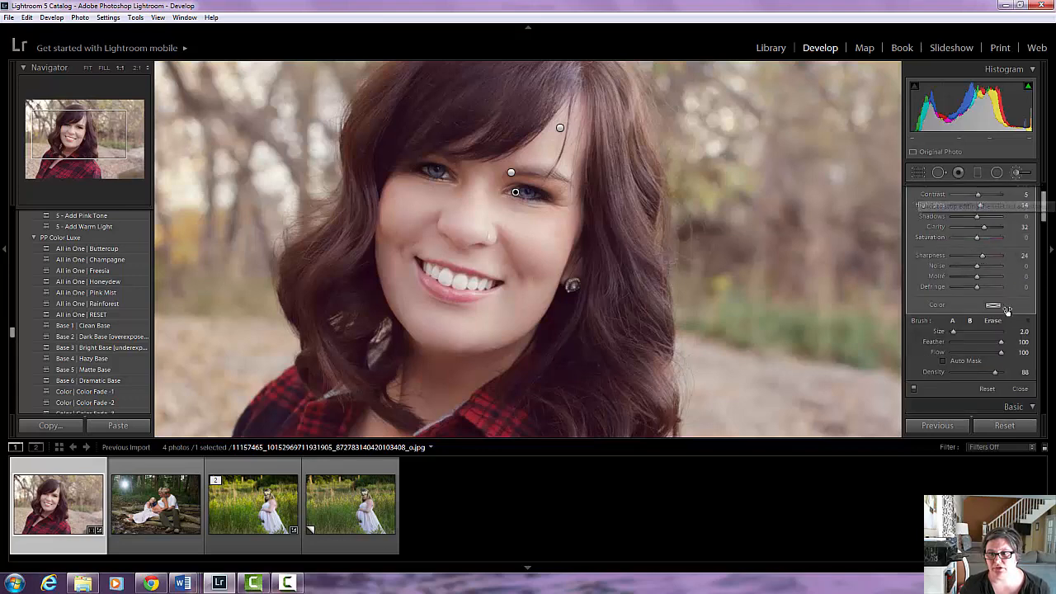
click(1022, 389)
click(656, 306)
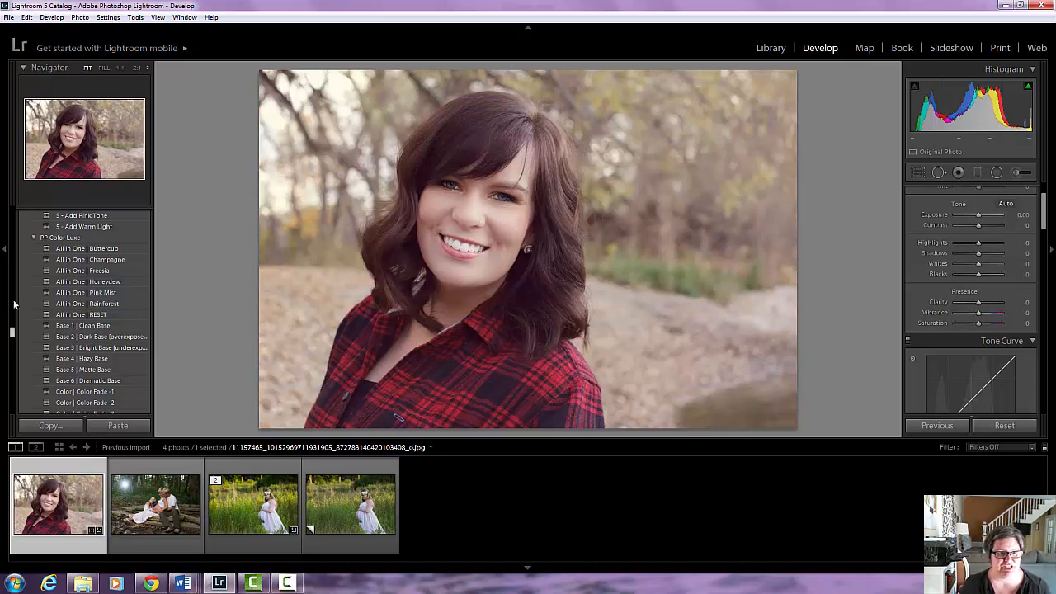
- Try the All in One | Freesia preset and the Pretty Presets Meadow, Color Riche and Boho Chic II on the portrait
click(83, 272)
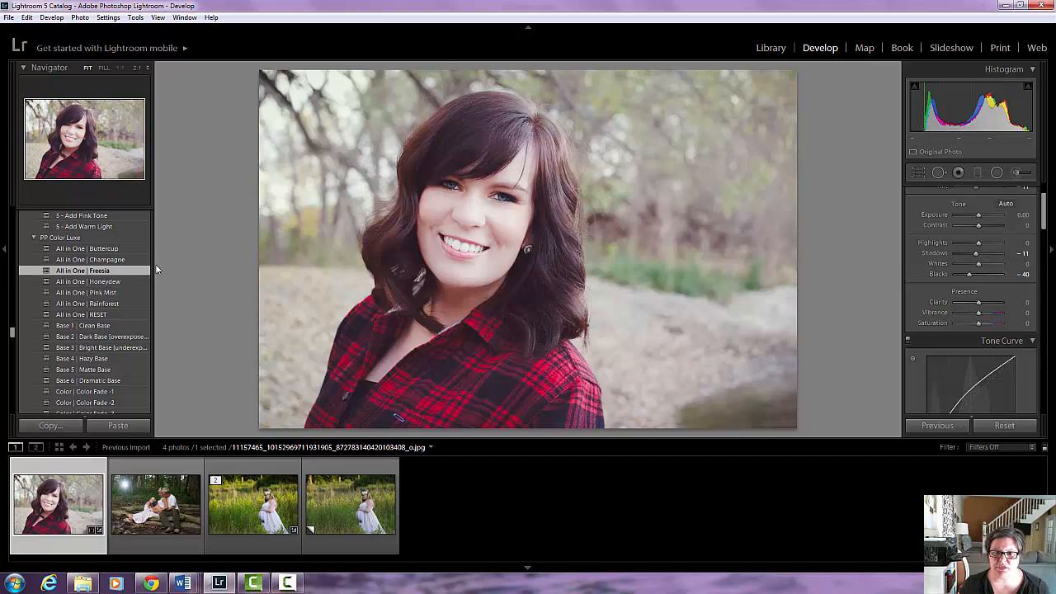
scroll(130, 258, down, 5)
scroll(127, 258, down, 5)
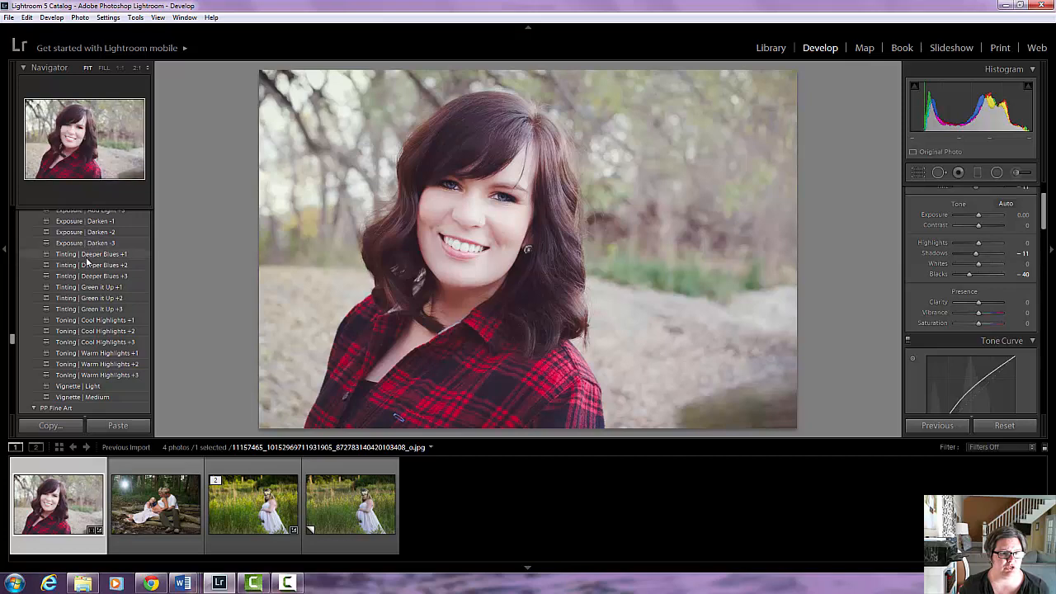
scroll(87, 263, down, 5)
scroll(87, 263, down, 5)
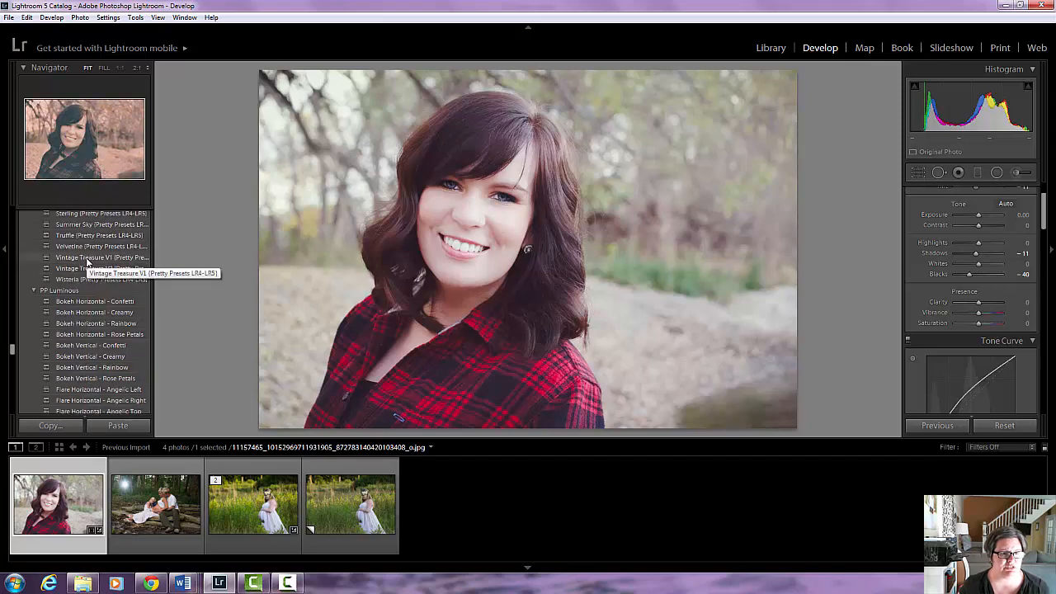
scroll(88, 262, down, 3)
scroll(87, 262, down, 3)
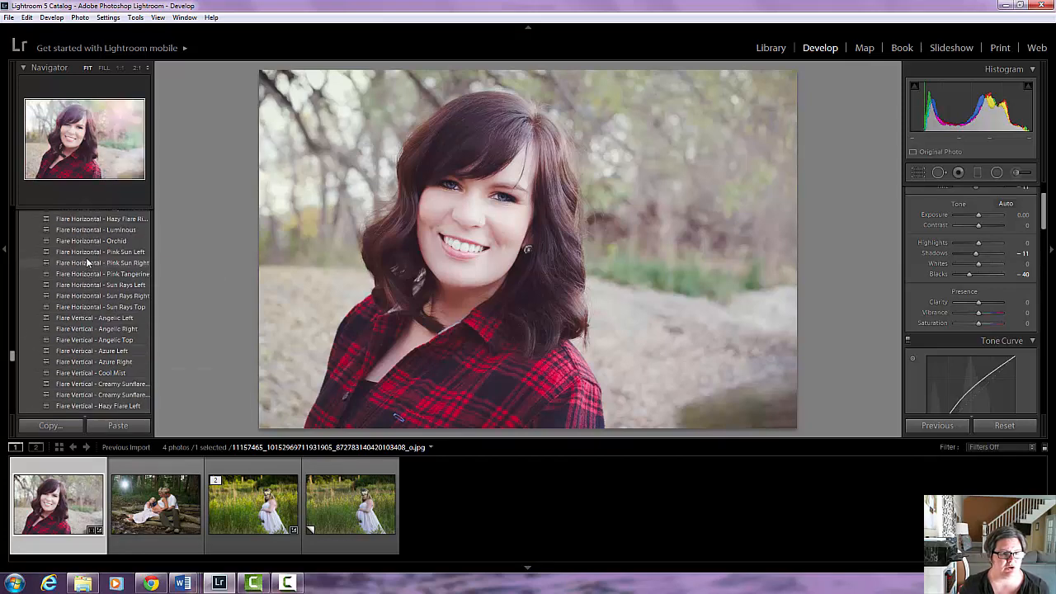
scroll(88, 263, down, 6)
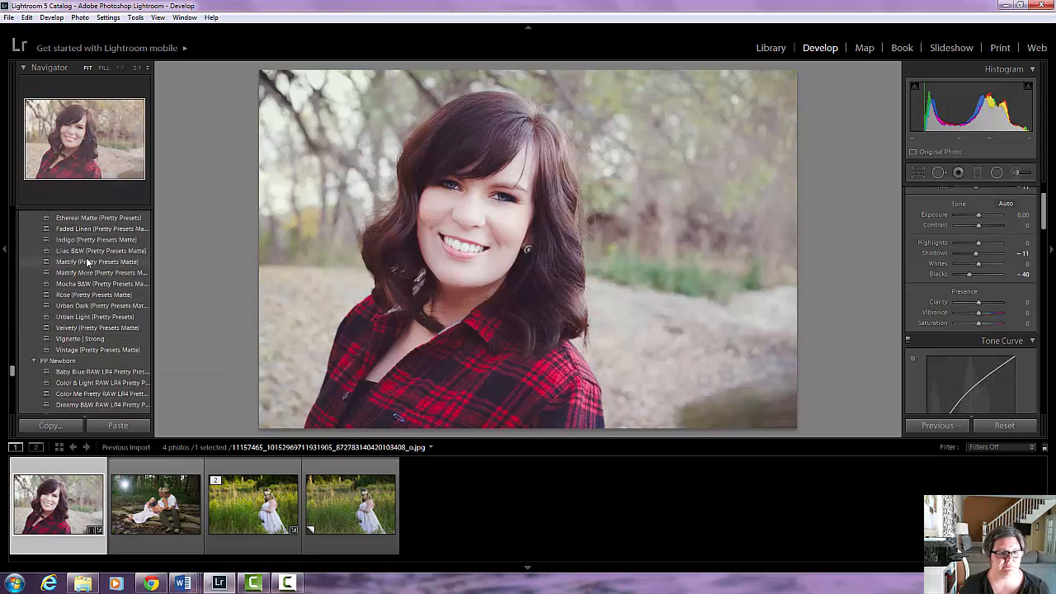
scroll(88, 262, down, 3)
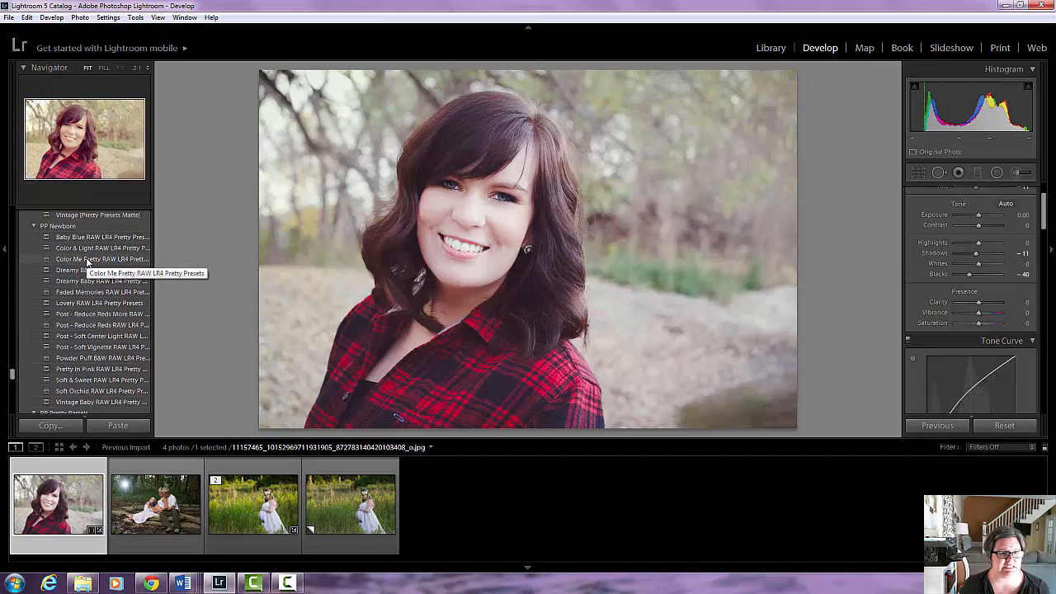
scroll(88, 262, down, 3)
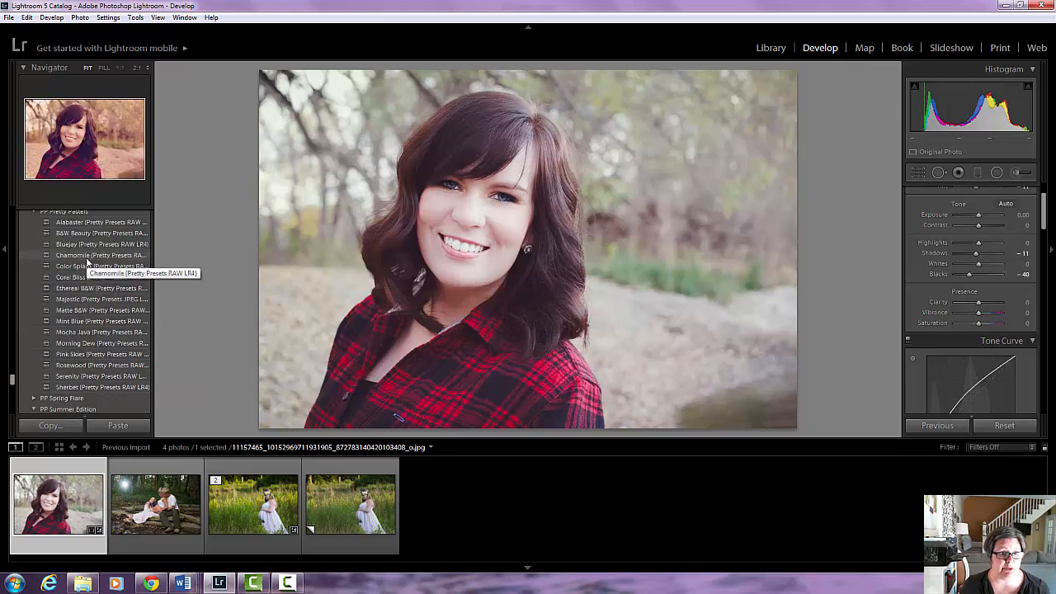
scroll(87, 263, down, 4)
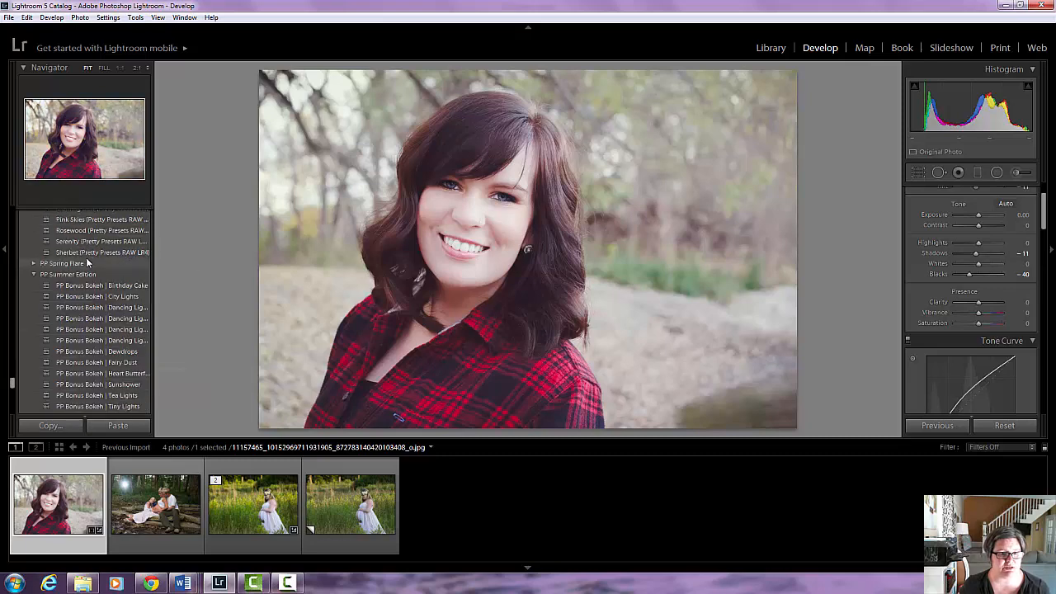
scroll(87, 268, down, 4)
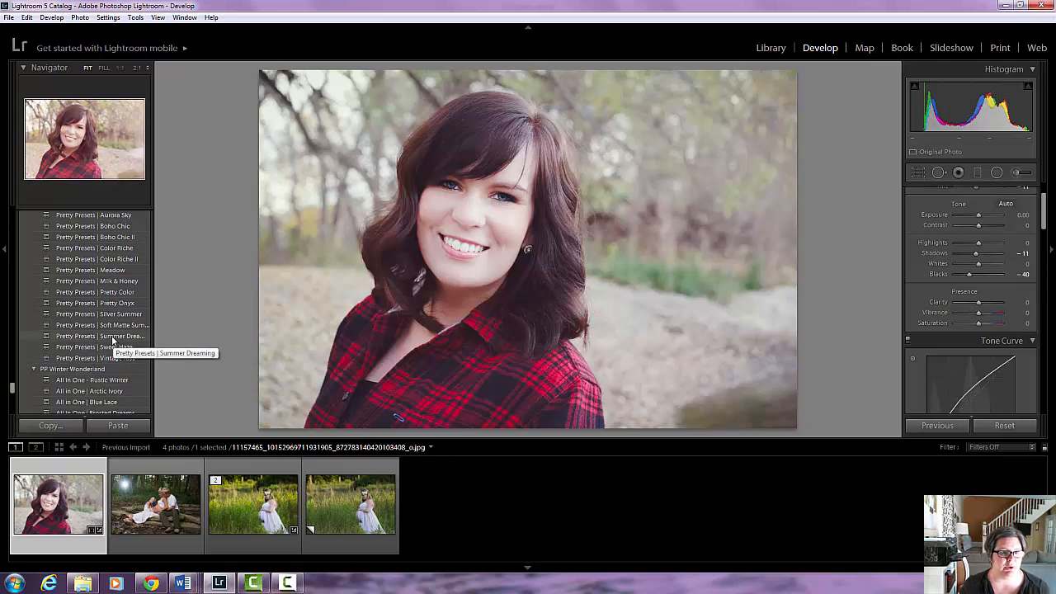
click(108, 270)
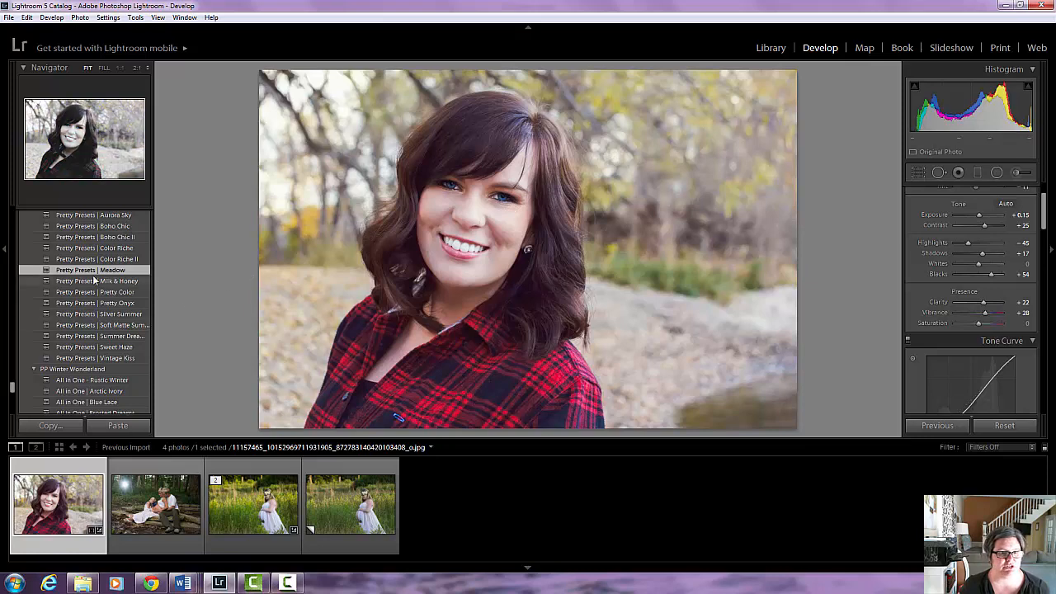
click(104, 249)
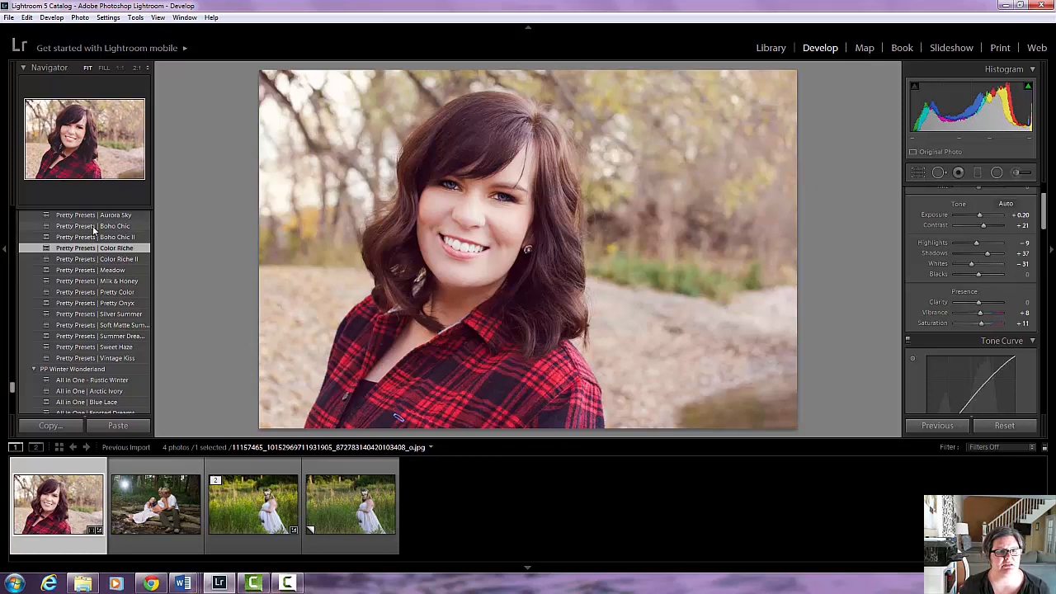
click(93, 237)
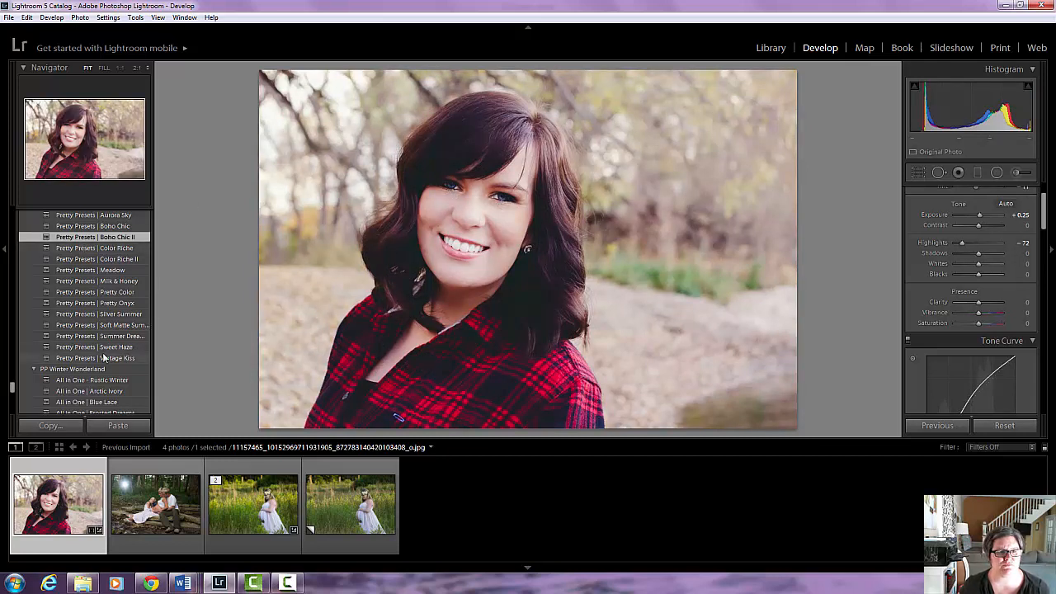
- Apply the Pretty Presets | Sweet Haze preset to the portrait and browse back up to the matte presets
click(105, 347)
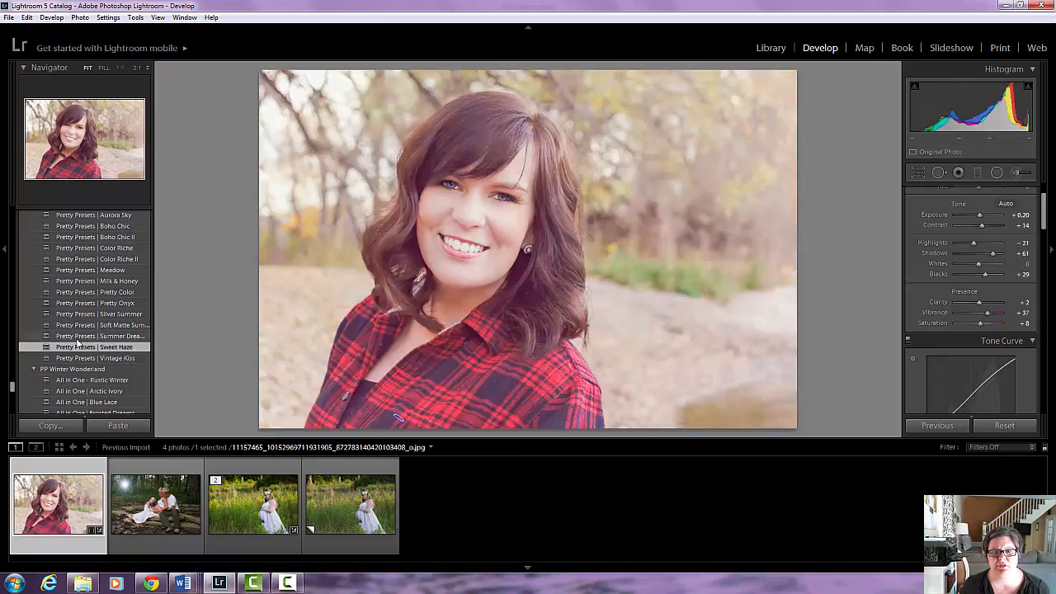
scroll(123, 292, up, 3)
scroll(124, 292, up, 5)
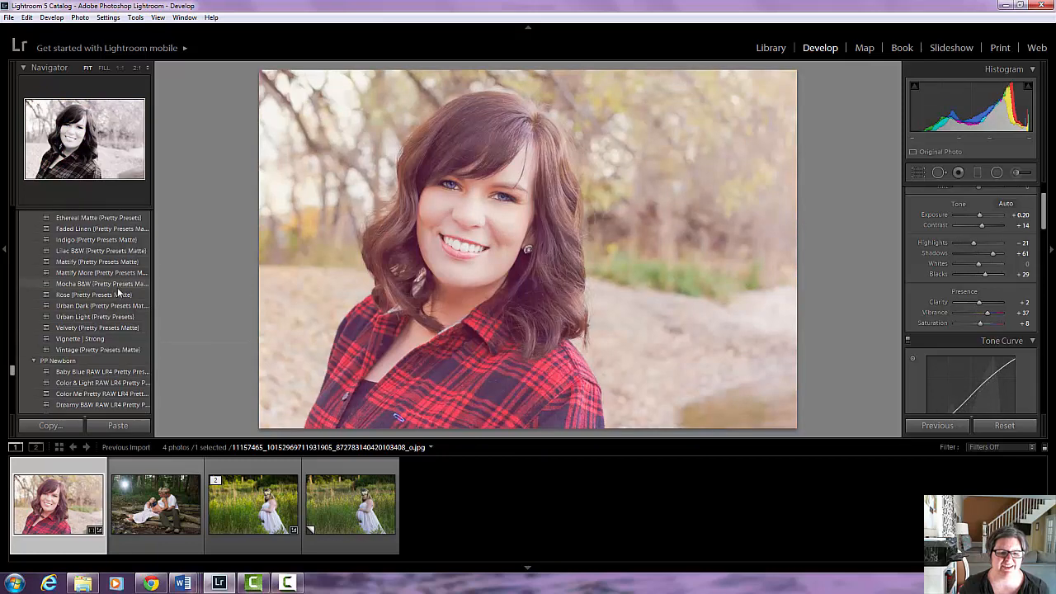
- Apply the All in One | Freesia preset from the PP Color Luxe collection to the portrait
scroll(116, 291, up, 8)
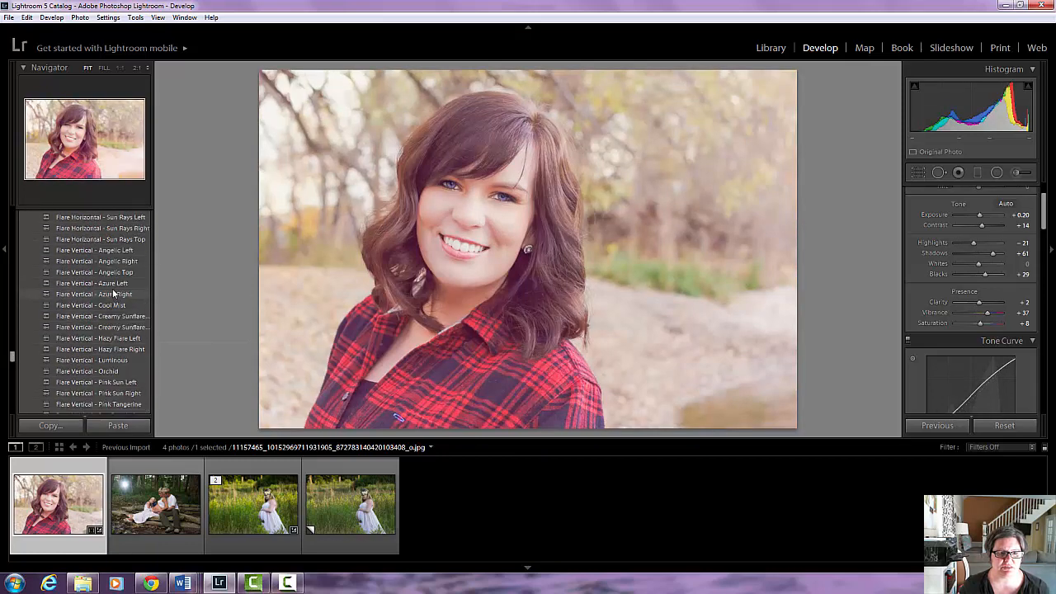
scroll(113, 293, up, 10)
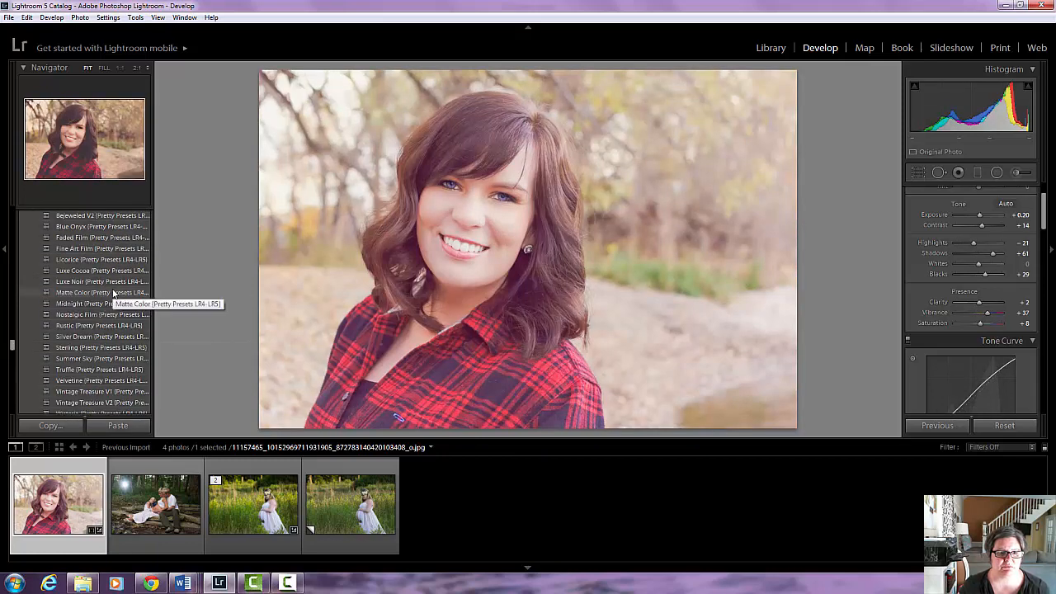
scroll(113, 293, up, 4)
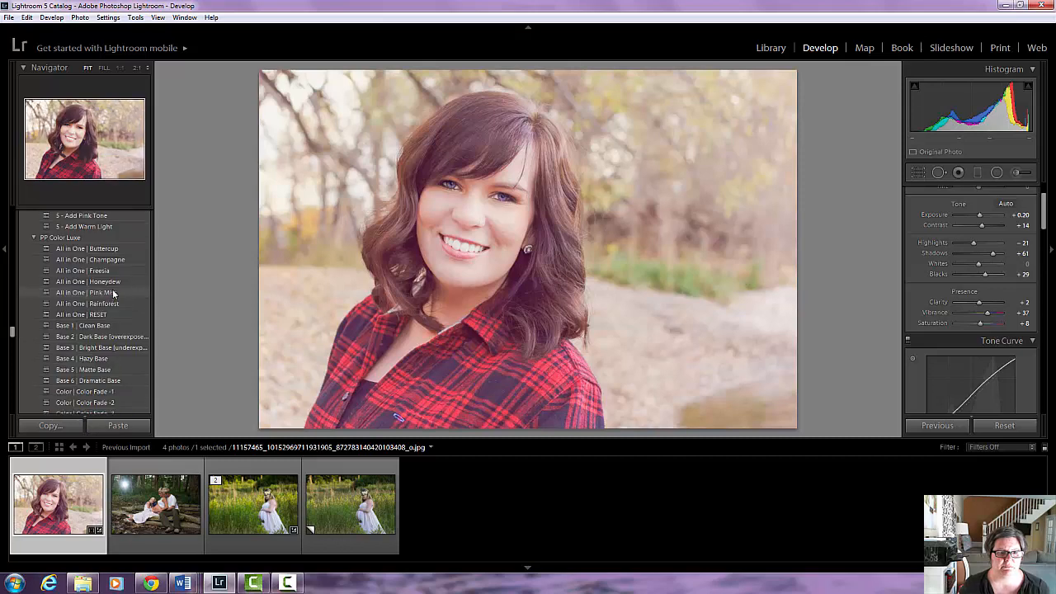
click(105, 273)
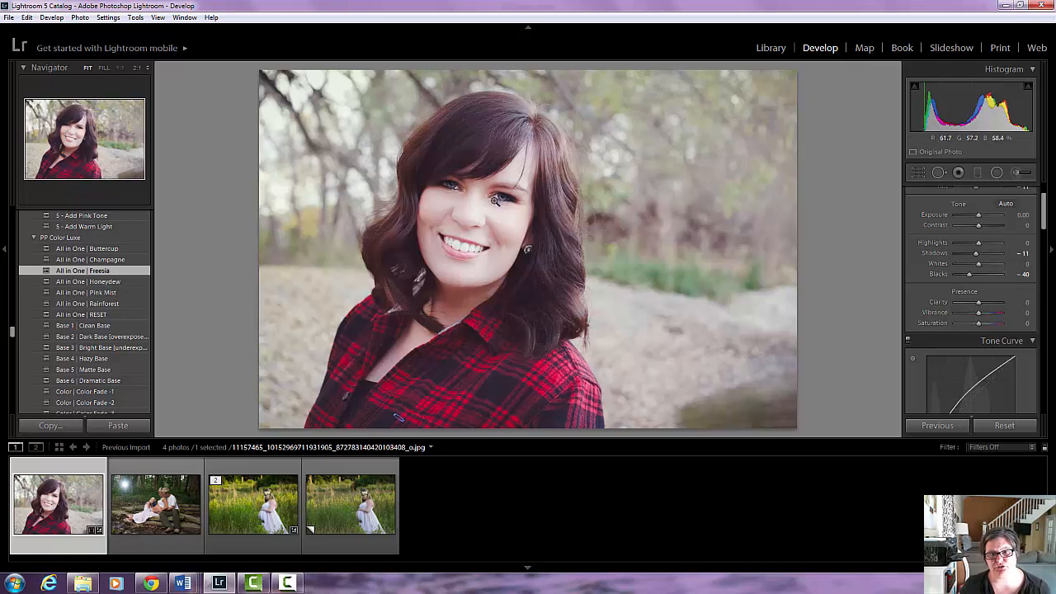
- Try the Color | Color Pop +1 preset on the portrait and raise the effect to Color | Color Pop +2
scroll(87, 292, down, 3)
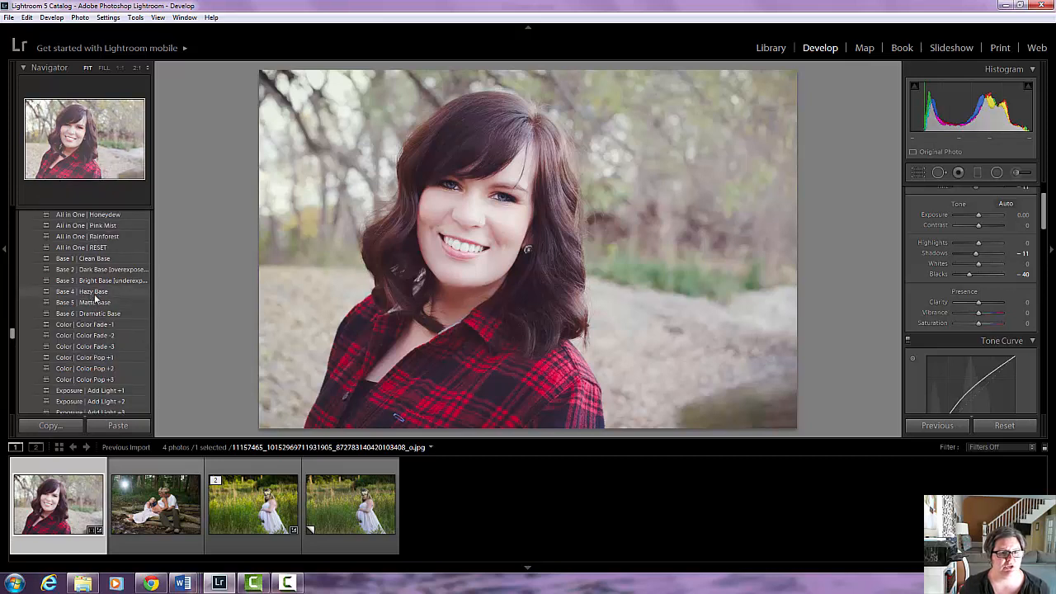
scroll(96, 301, down, 3)
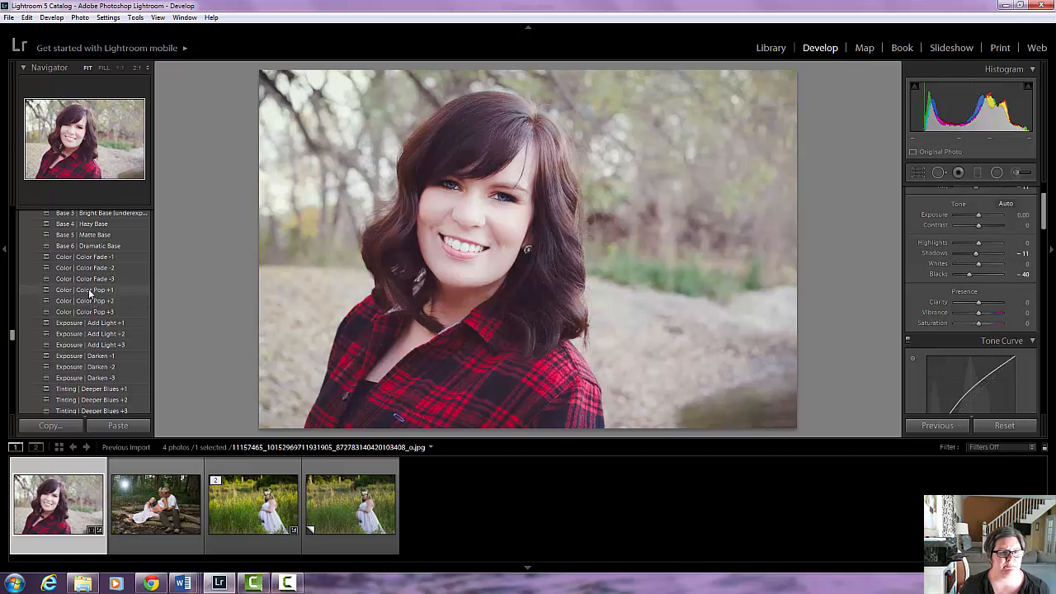
click(89, 291)
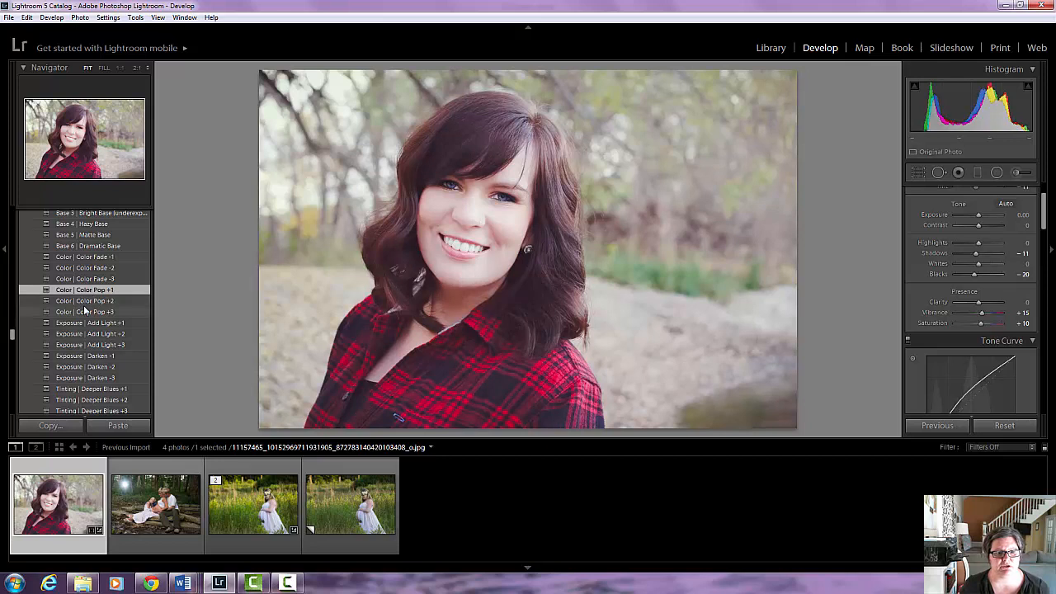
click(85, 302)
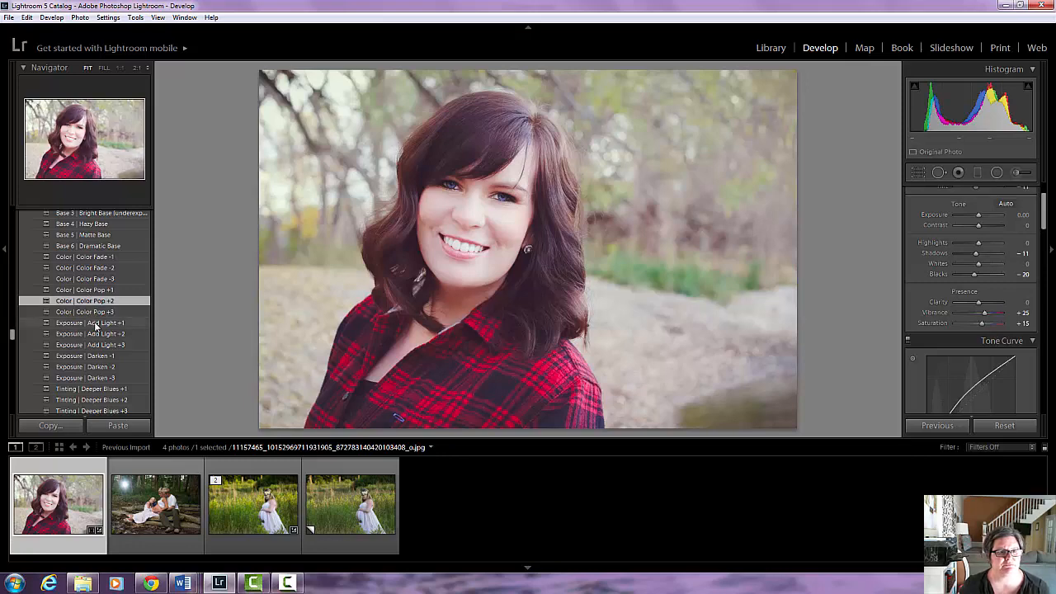
- Try the Exposure | Add Light +1 preset on the portrait and undo it
click(96, 322)
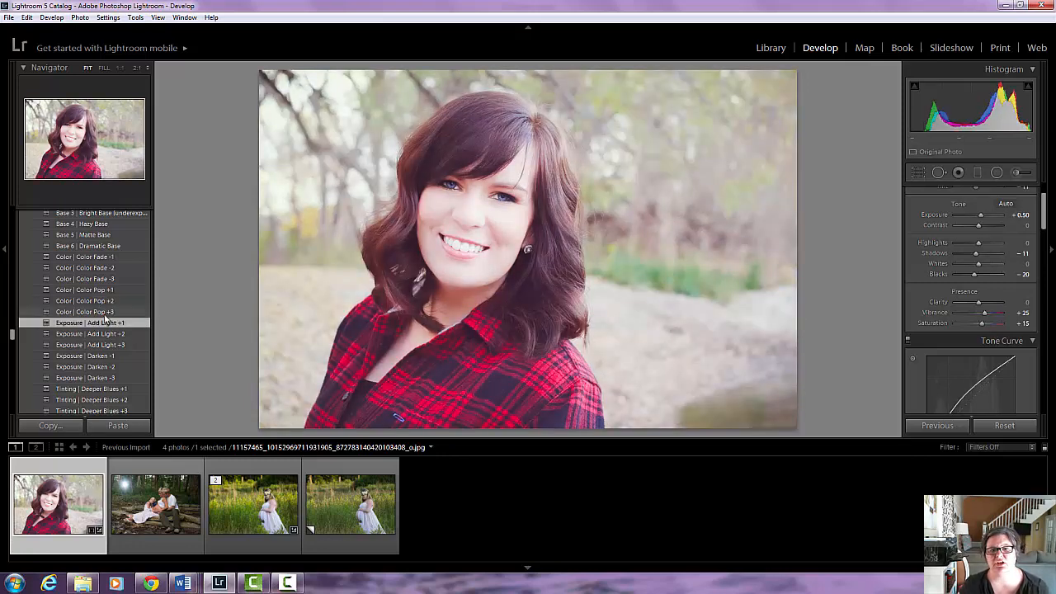
click(27, 17)
click(75, 30)
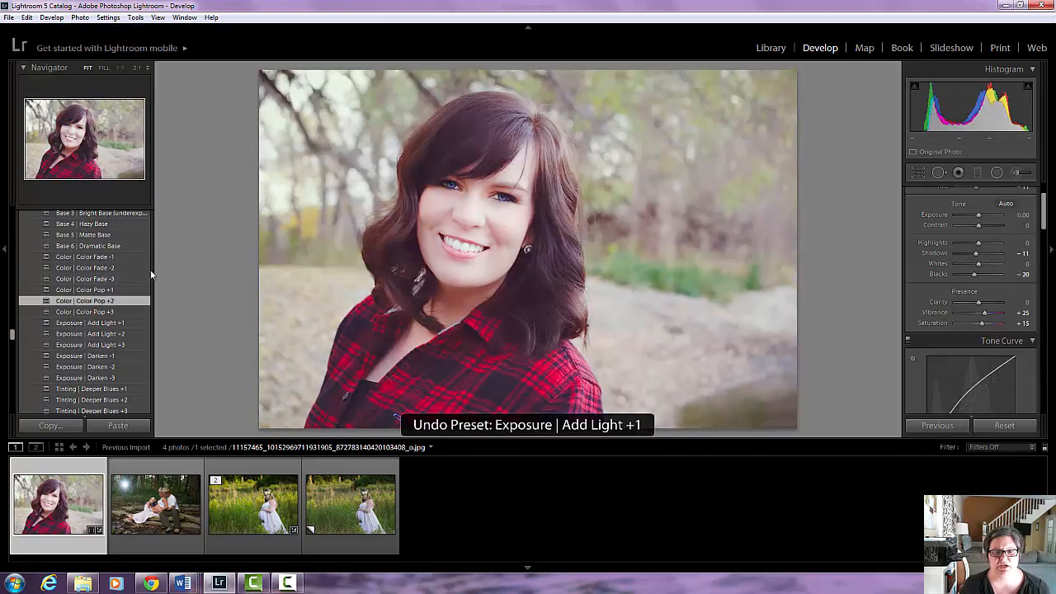
- Layer the Tinting | Deeper Blues +1, Tinting | Green it Up +2 and Toning | Warm Highlights +1 presets on the portrait
scroll(123, 338, down, 3)
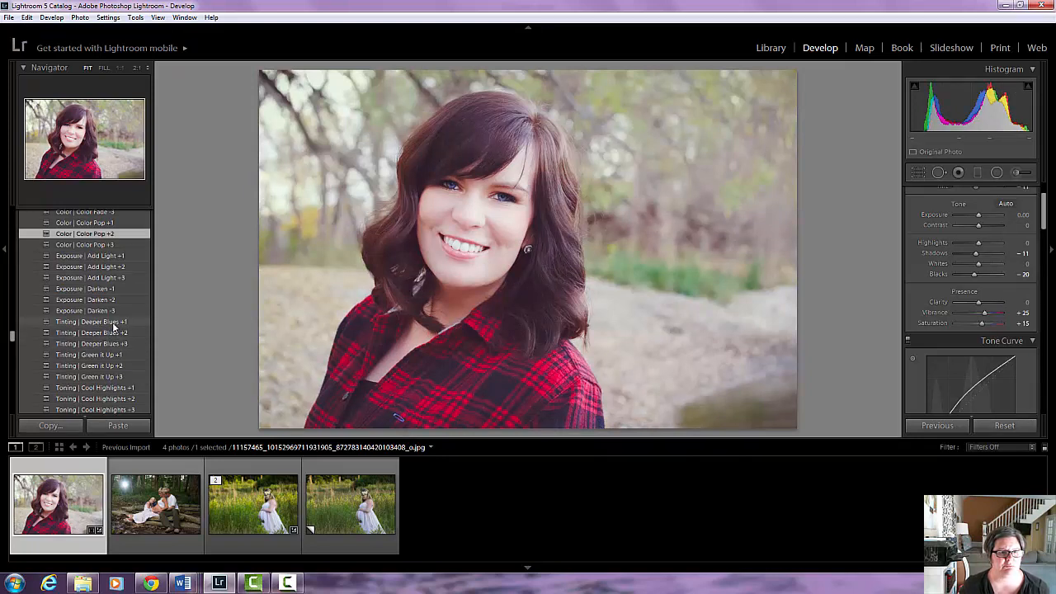
click(113, 325)
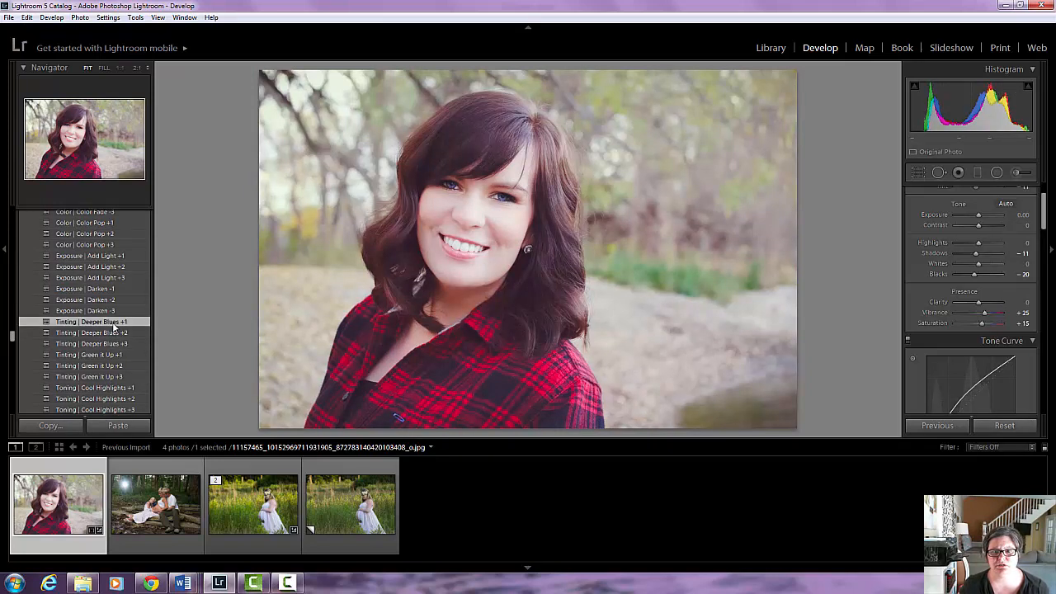
scroll(111, 338, down, 2)
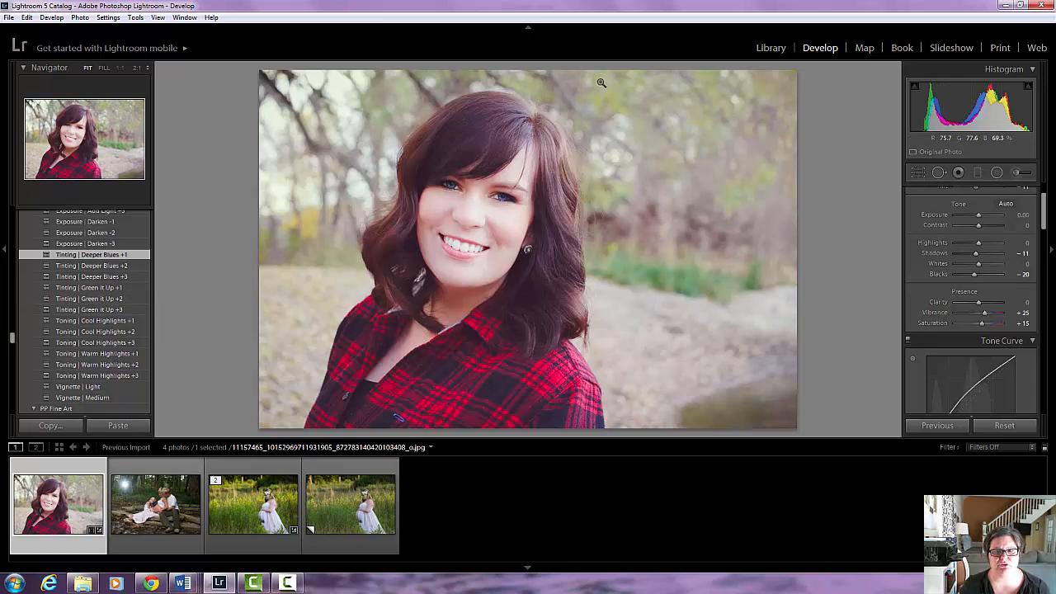
click(105, 301)
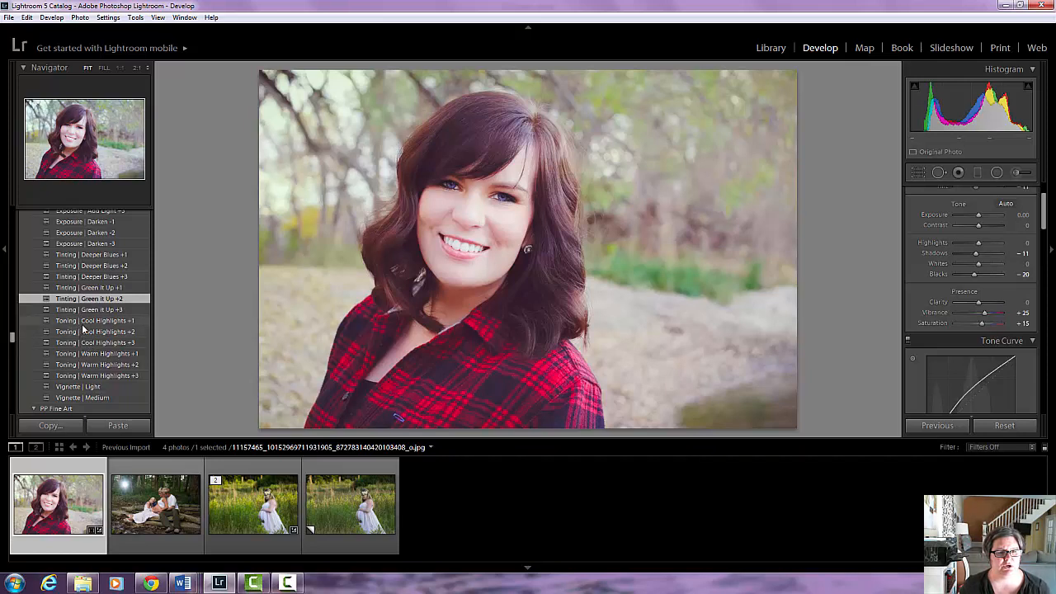
click(115, 355)
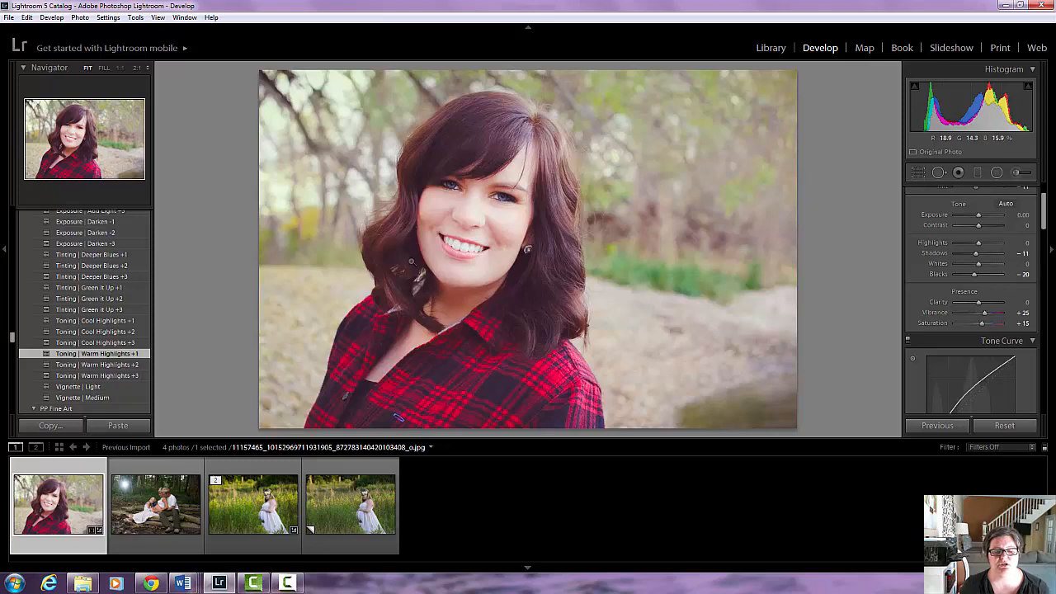
- Apply the Color Casts Fix Reds a Little preset from the PP Clean Edit Workflow collection
scroll(55, 273, up, 5)
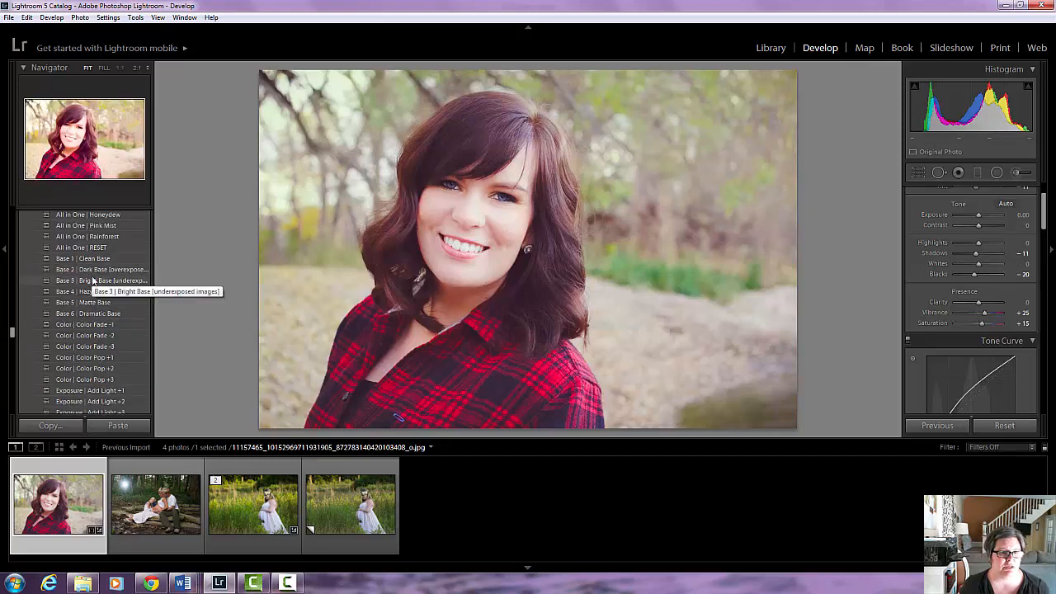
scroll(101, 285, up, 2)
scroll(104, 323, up, 8)
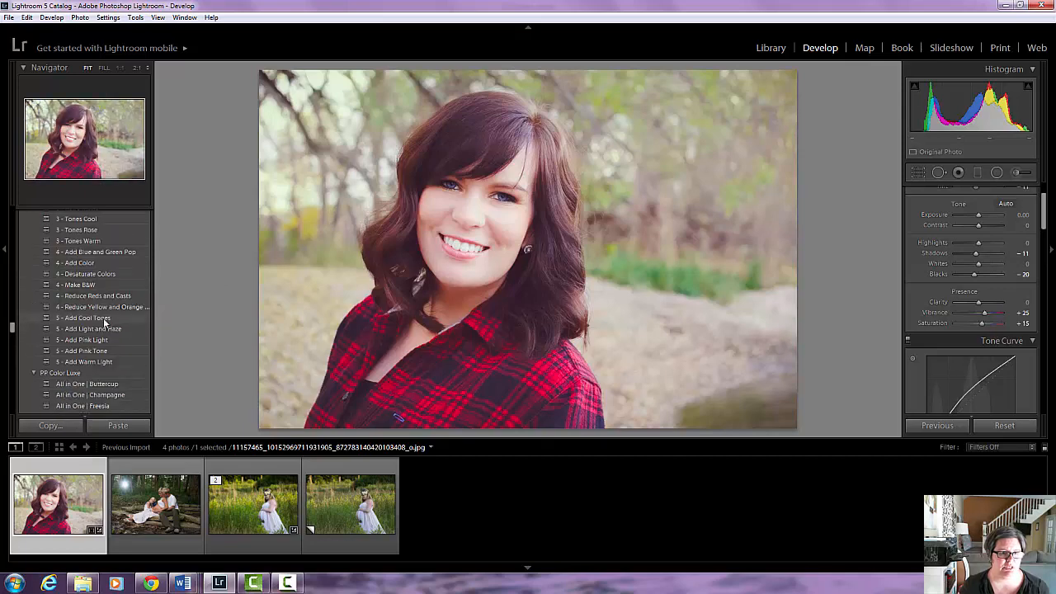
scroll(104, 323, up, 2)
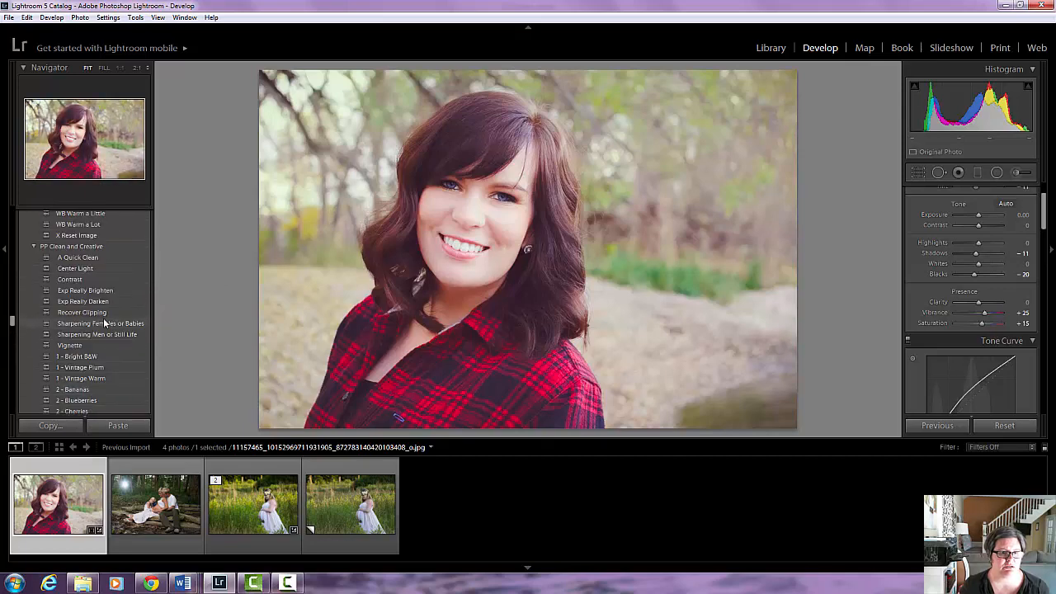
scroll(104, 323, up, 3)
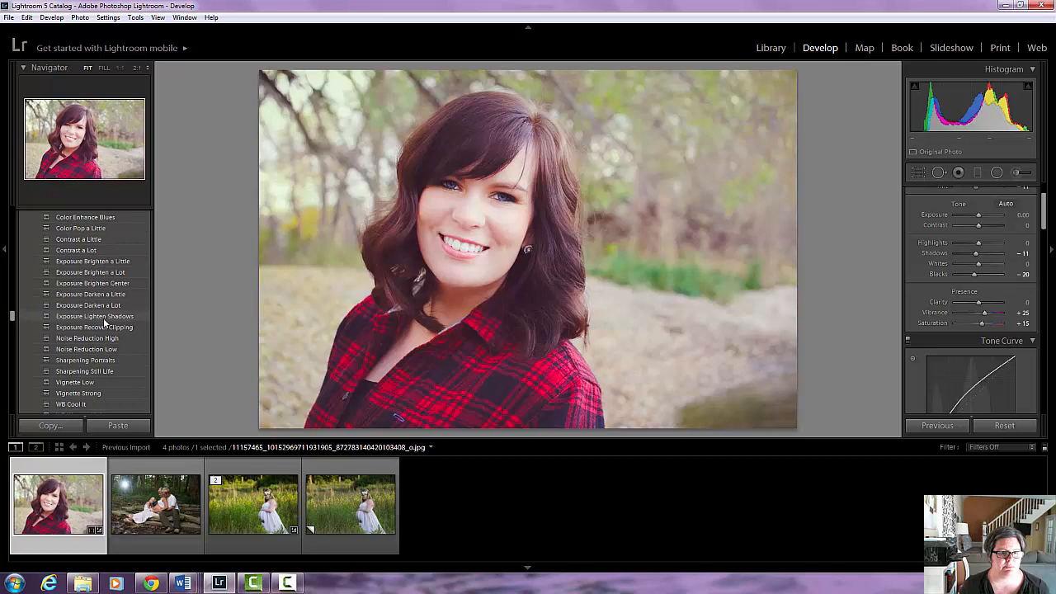
scroll(104, 317, up, 4)
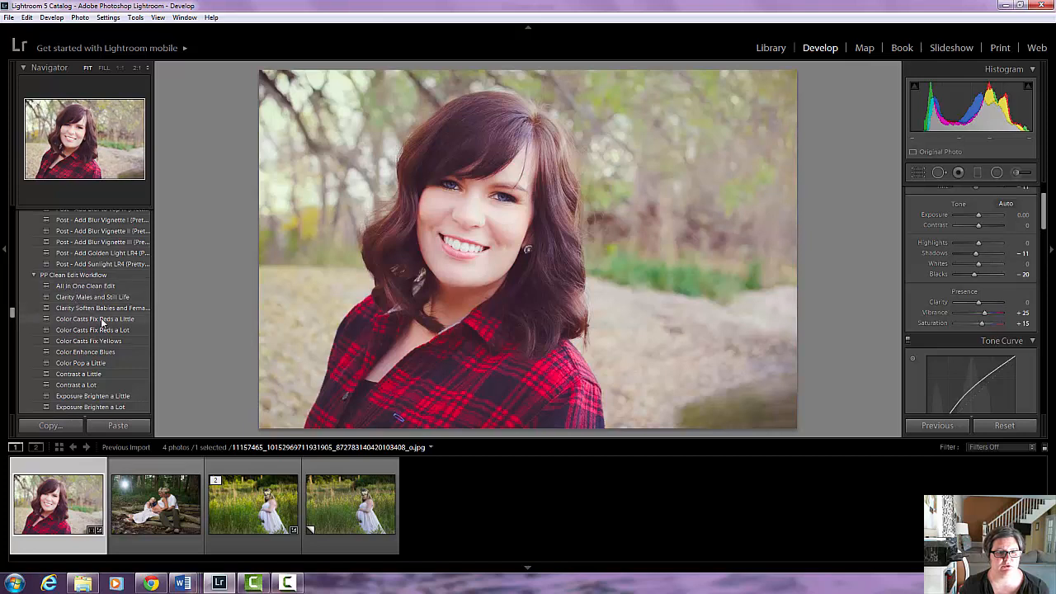
click(102, 319)
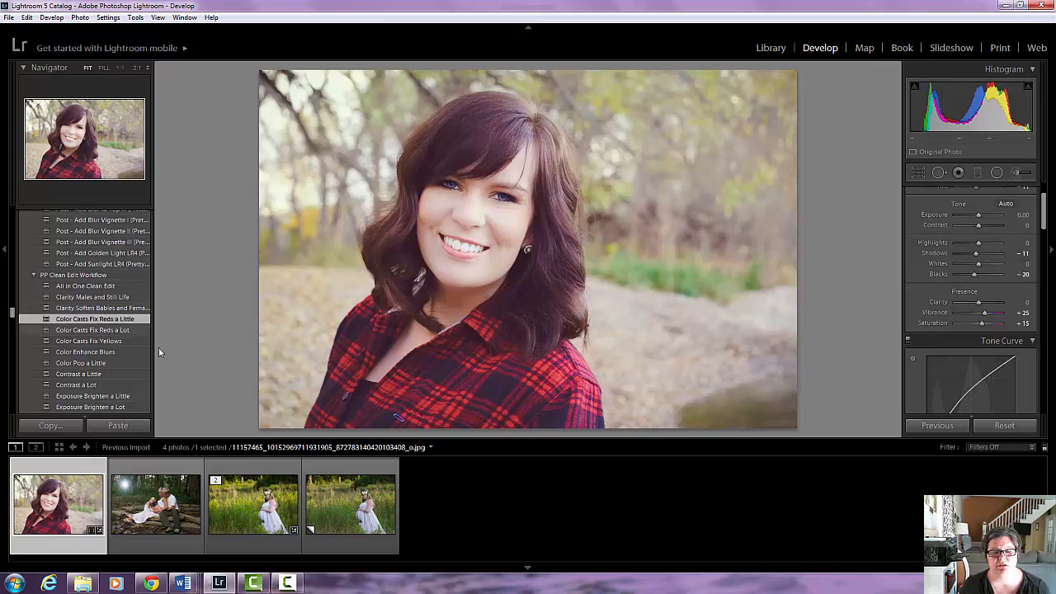
- Undo the Color Casts Fix Reds a Little preset to compare the portrait without it, and reapply it
click(27, 17)
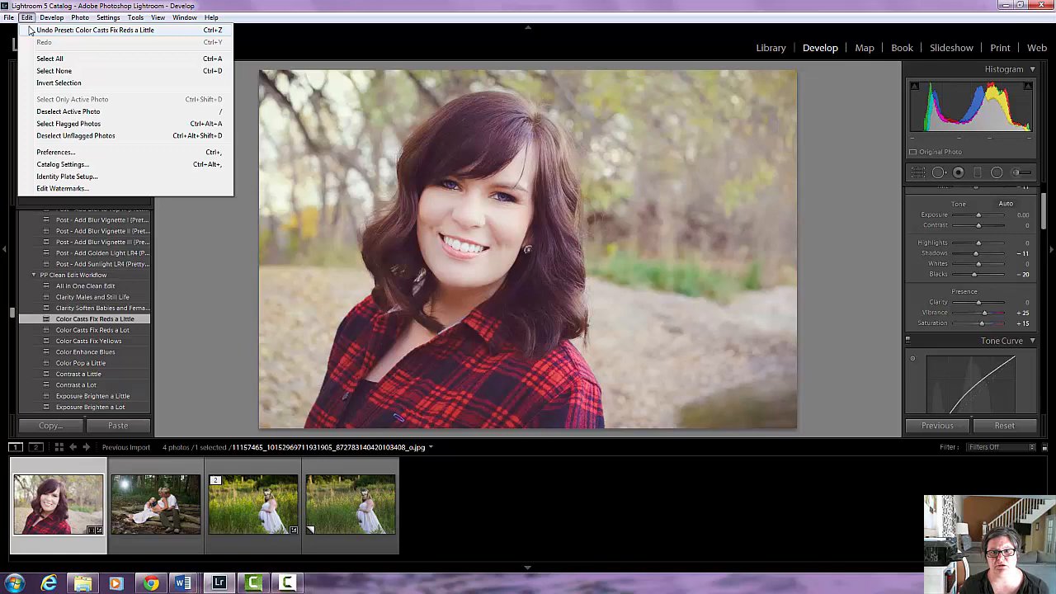
click(31, 31)
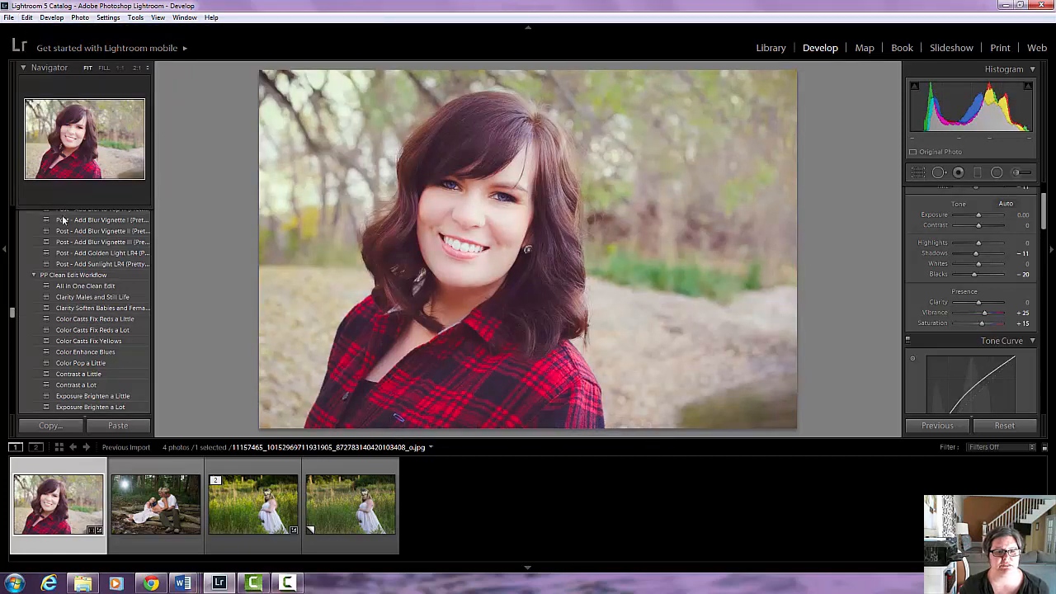
click(119, 320)
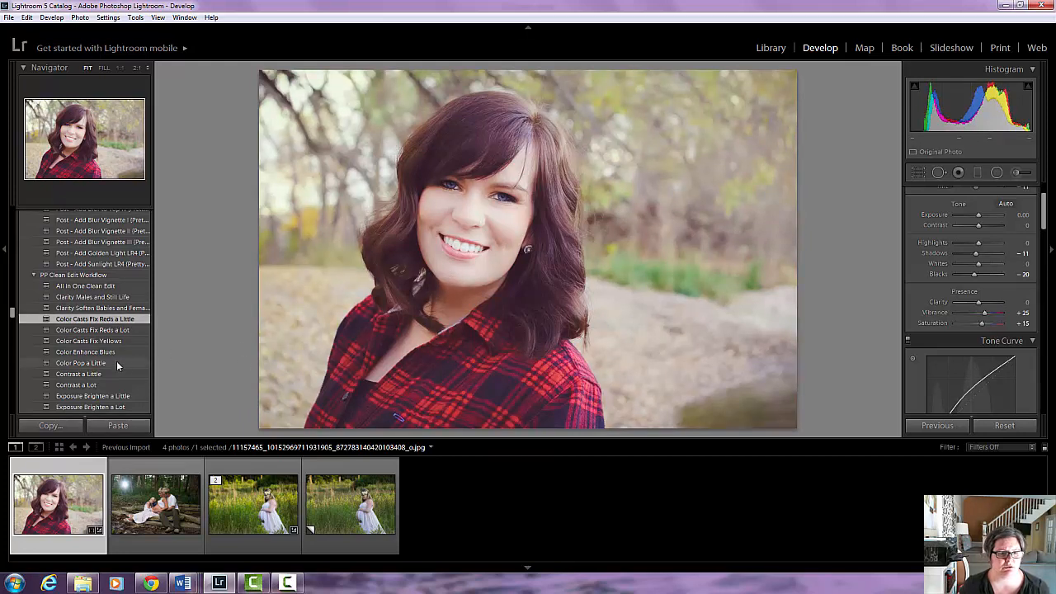
- Set the portrait's Contrast to +14, Clarity to -5, Whites to -14 and Highlights to -21
scroll(117, 367, down, 2)
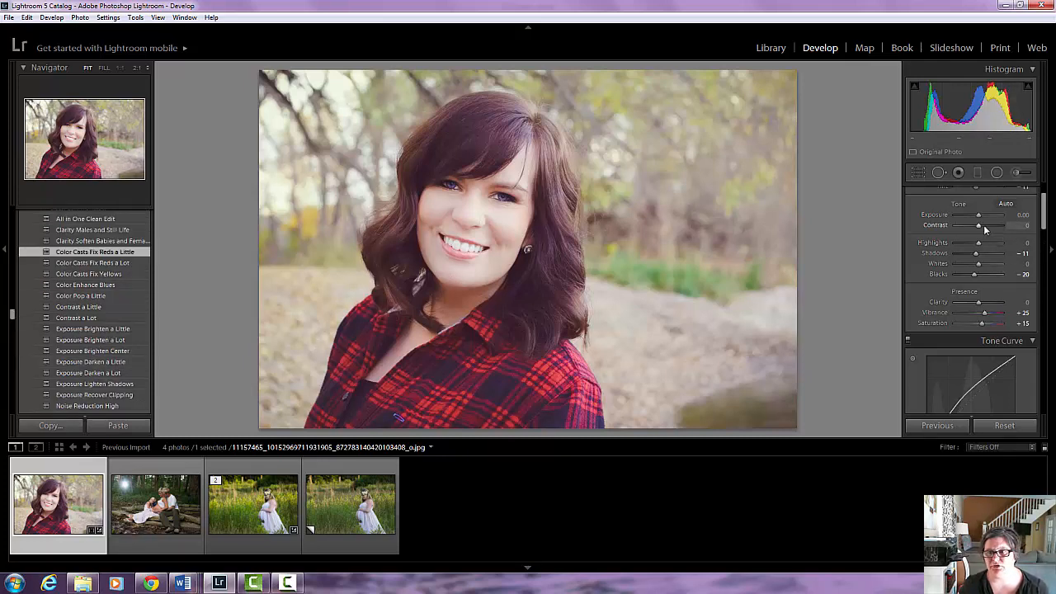
drag(979, 227, 982, 229)
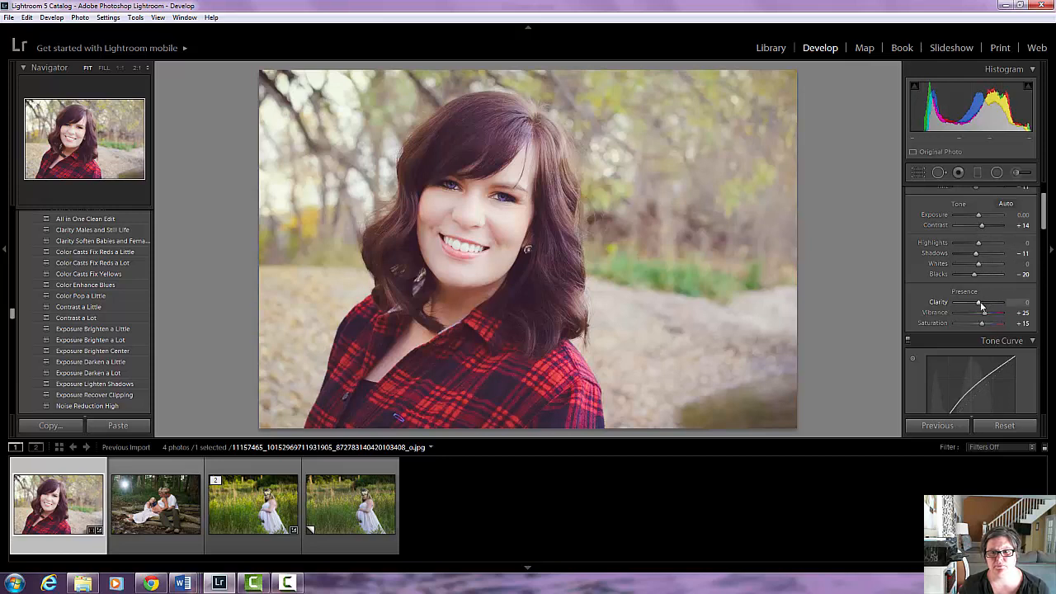
drag(979, 306, 979, 303)
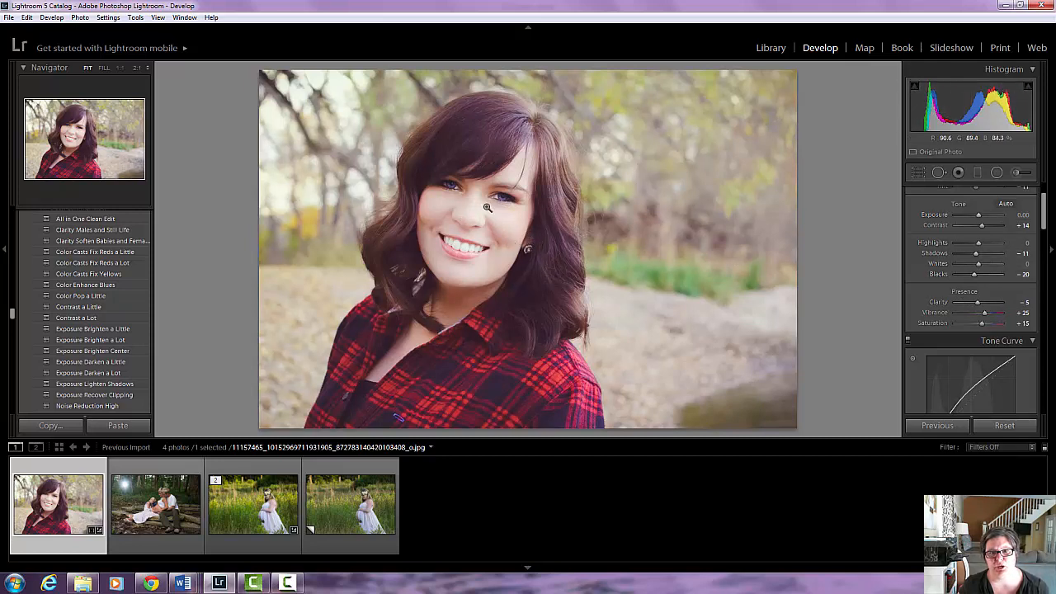
scroll(966, 330, down, 2)
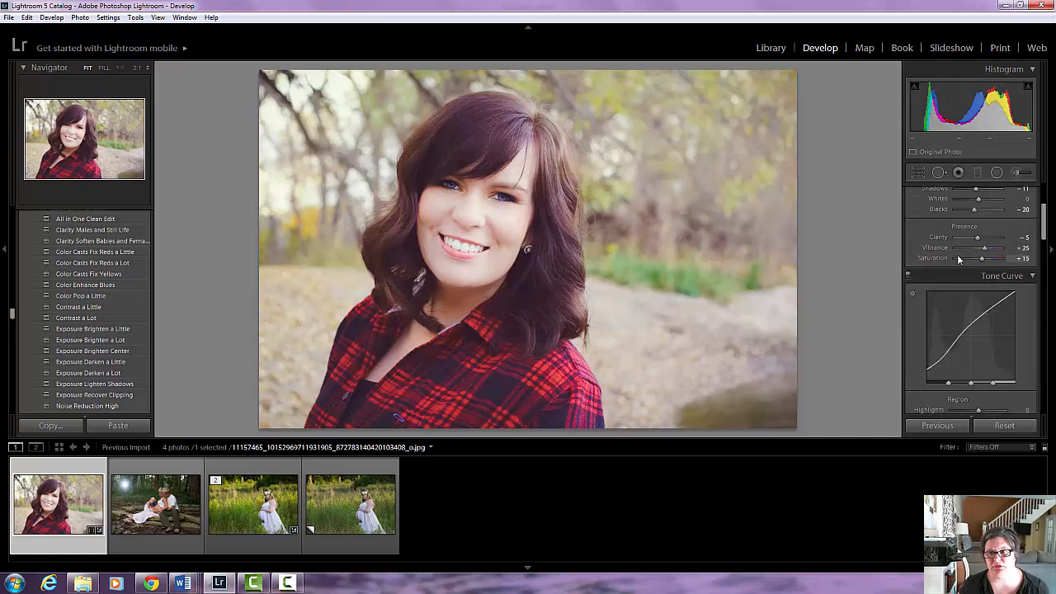
scroll(979, 259, up, 2)
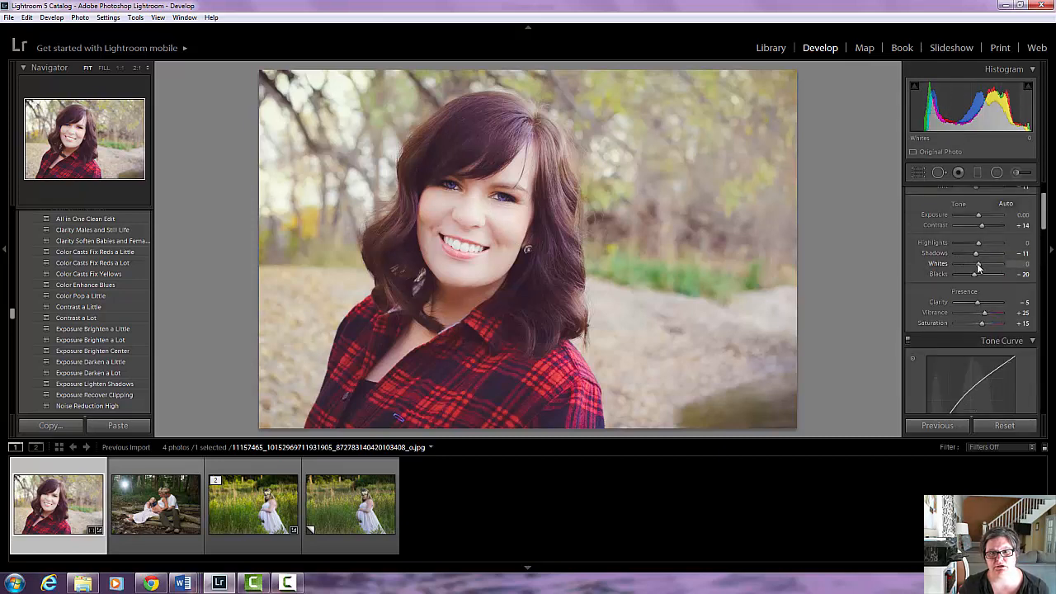
drag(978, 267, 975, 243)
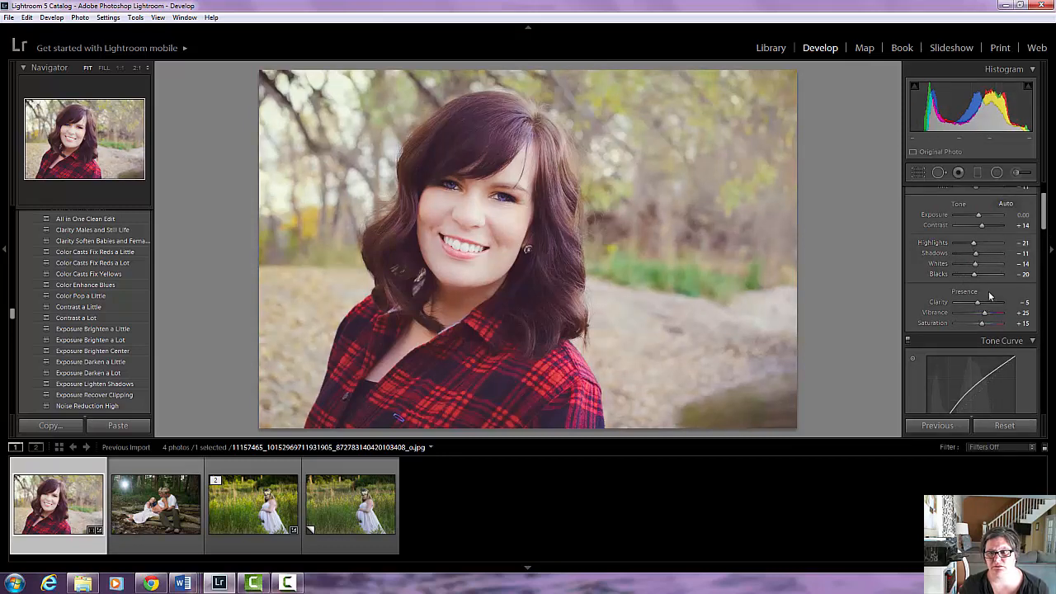
scroll(989, 297, down, 5)
scroll(990, 309, down, 8)
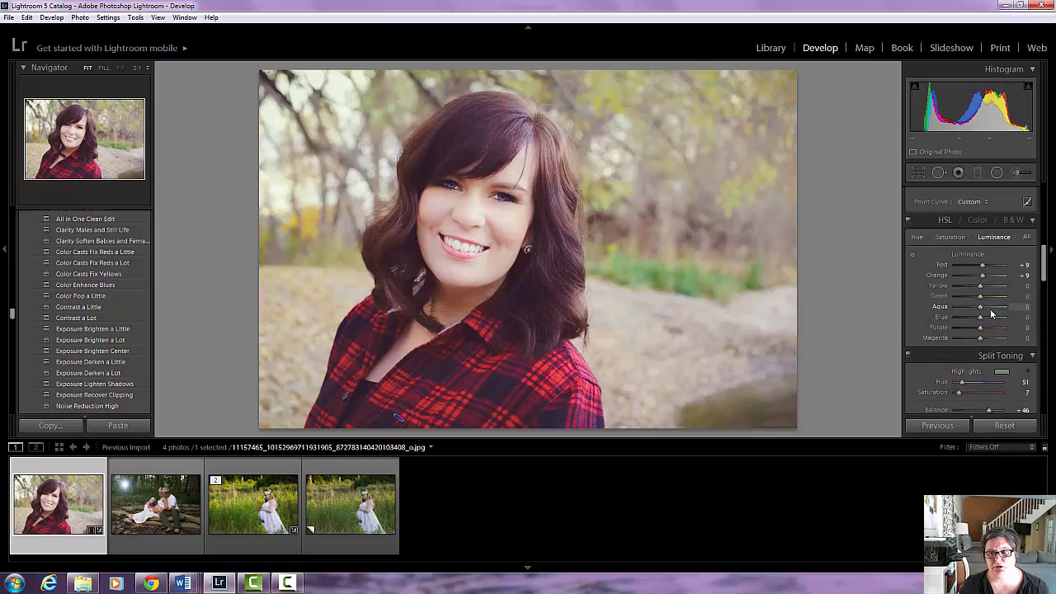
scroll(990, 308, down, 2)
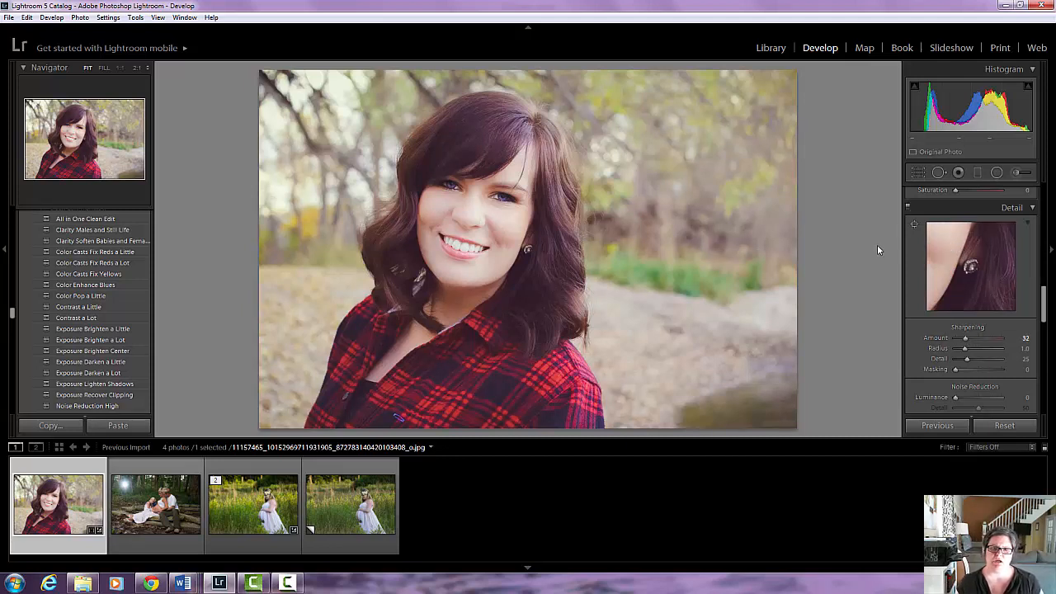
- Start a new graduated filter and choose the 4 Grad Depth and Drama effect for it
click(1017, 174)
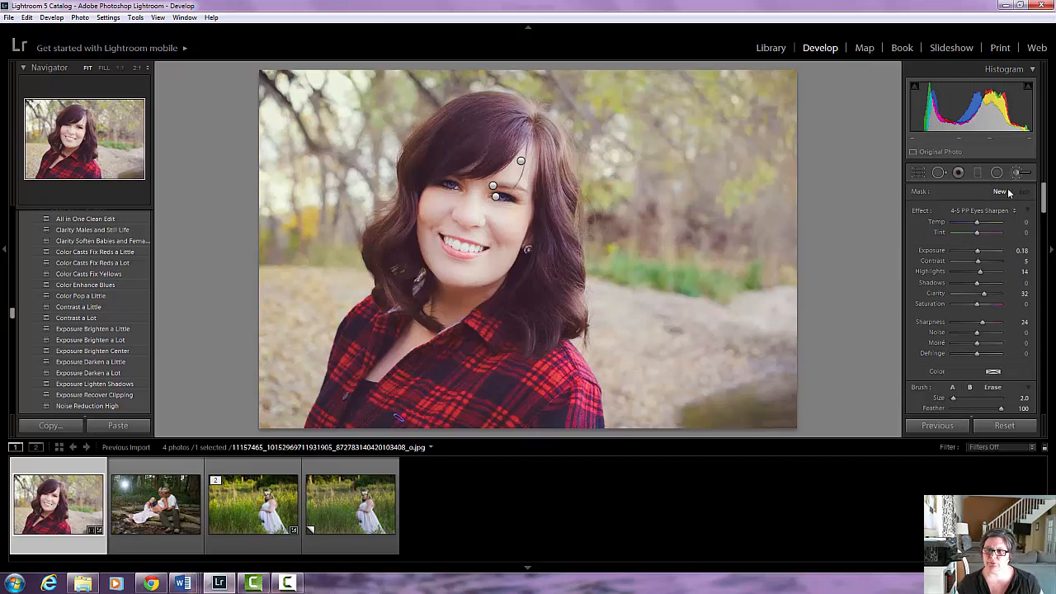
click(978, 172)
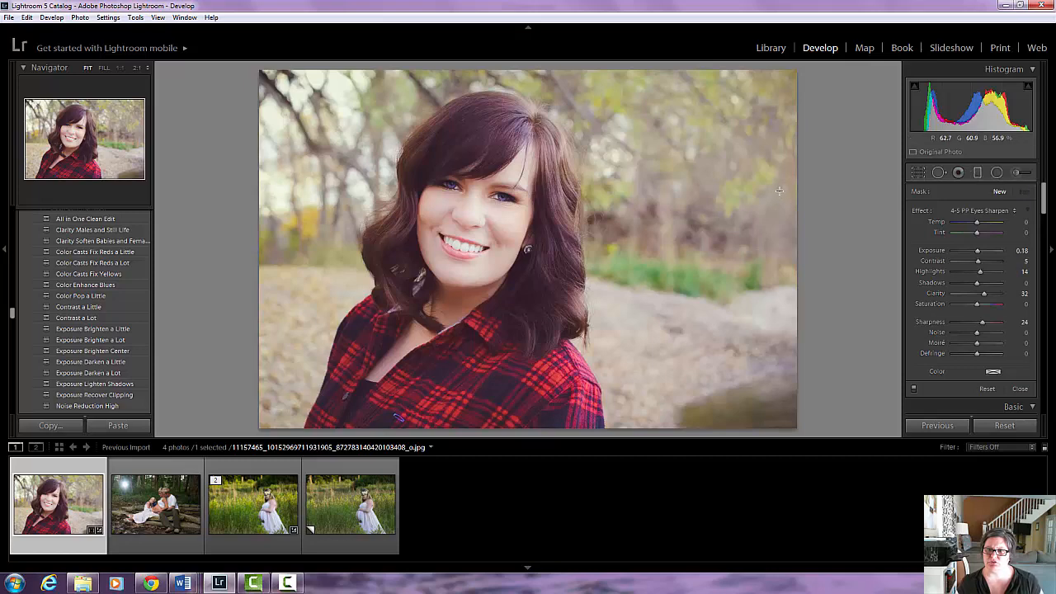
click(1015, 213)
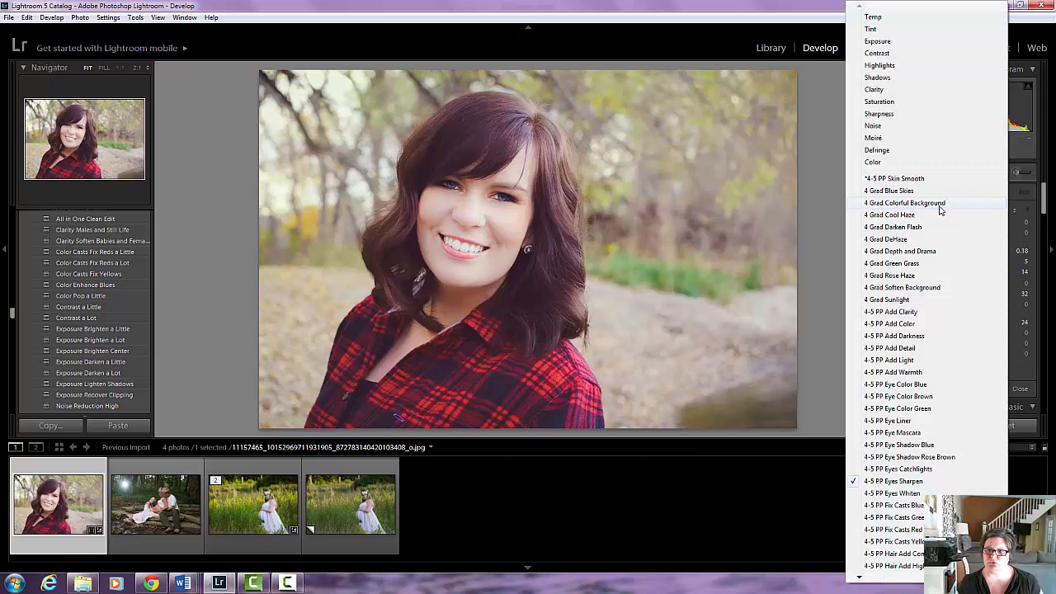
click(900, 252)
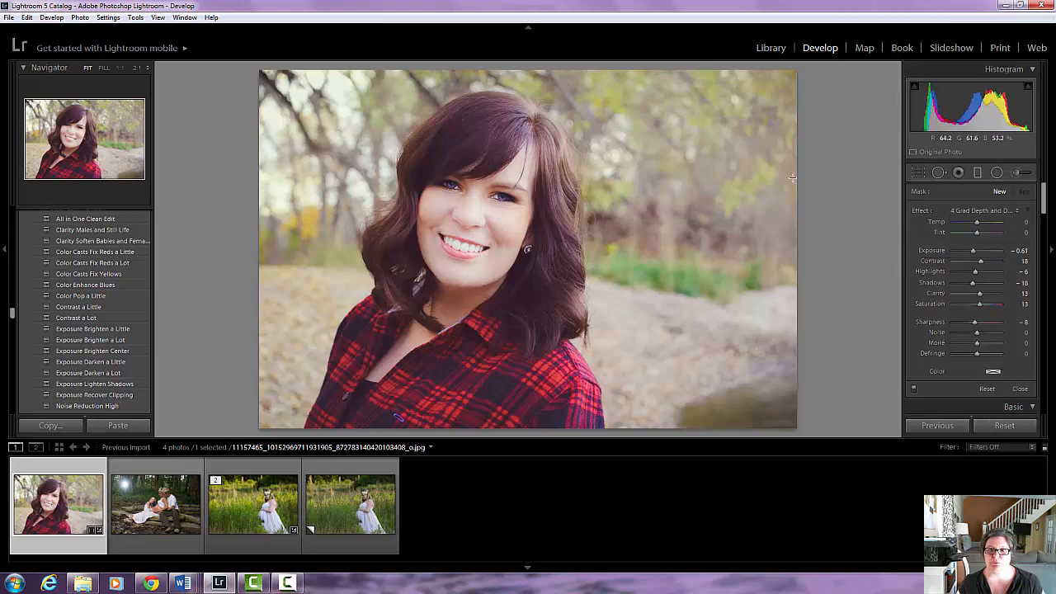
- Try the Depth and Drama graduated filter at the photo's right edge beside the background trees, and undo it
mouse_move(767, 178)
mouse_down()
mouse_move(479, 185)
mouse_move(790, 176)
mouse_move(771, 185)
mouse_move(787, 175)
mouse_up()
drag(789, 175, 817, 178)
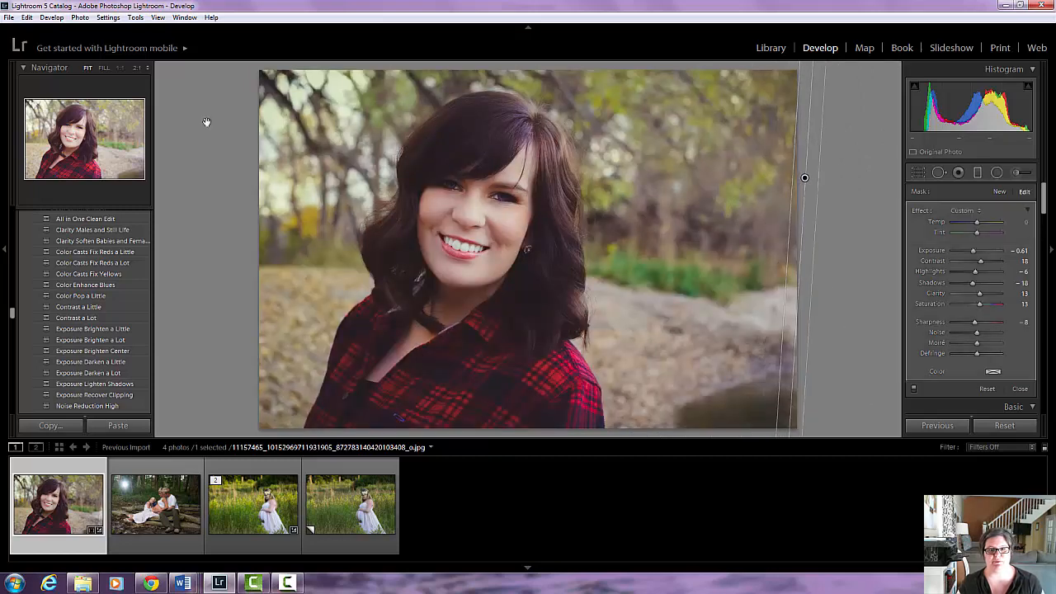
click(35, 21)
click(36, 28)
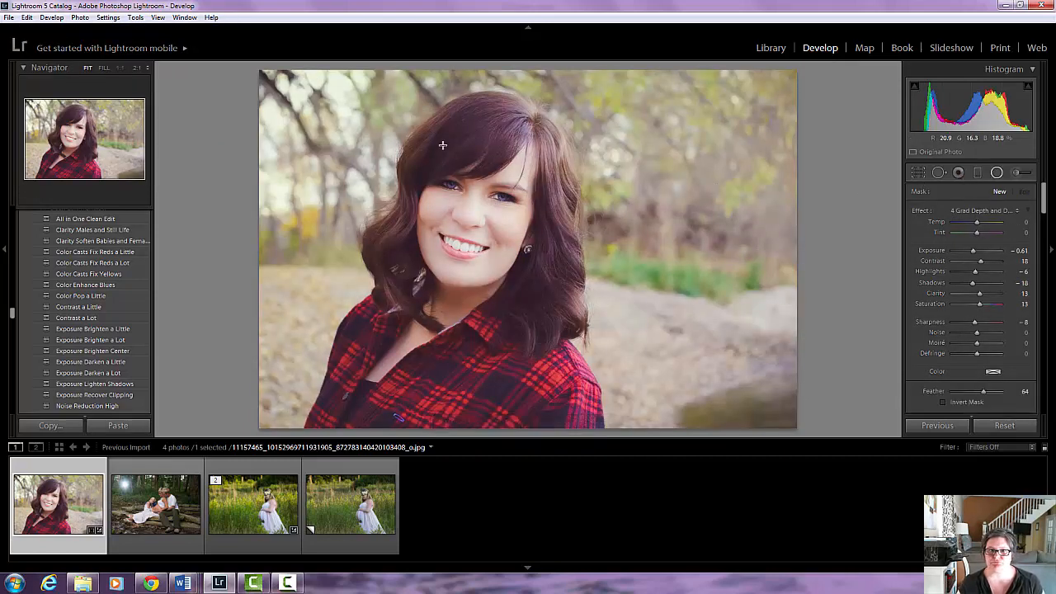
- Draw a Depth and Drama radial filter centred on the woman's face, and enlarge it vertically and horizontally to surround her head
drag(412, 104, 541, 219)
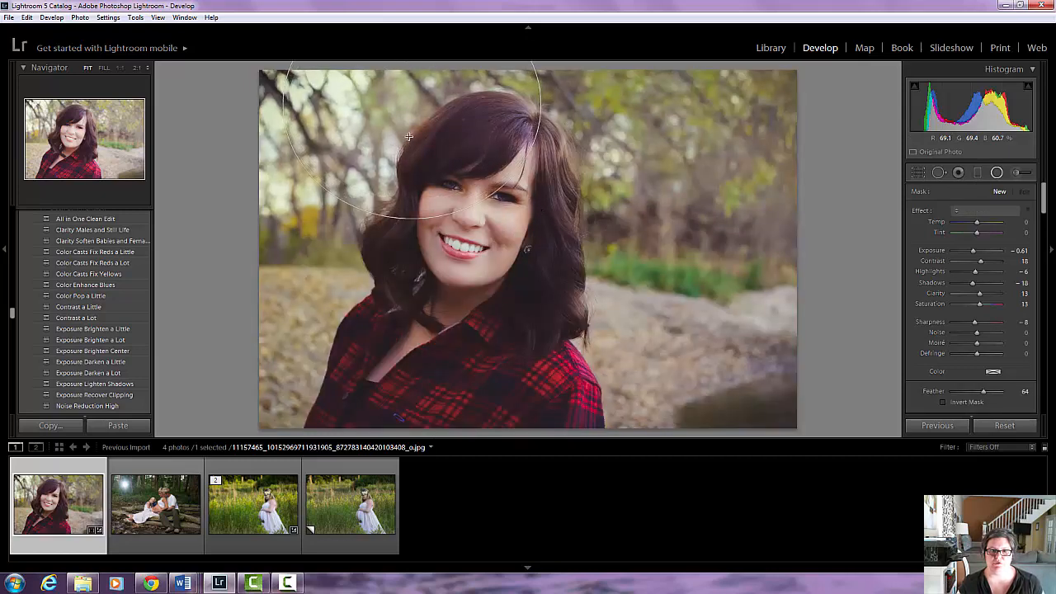
drag(408, 104, 475, 194)
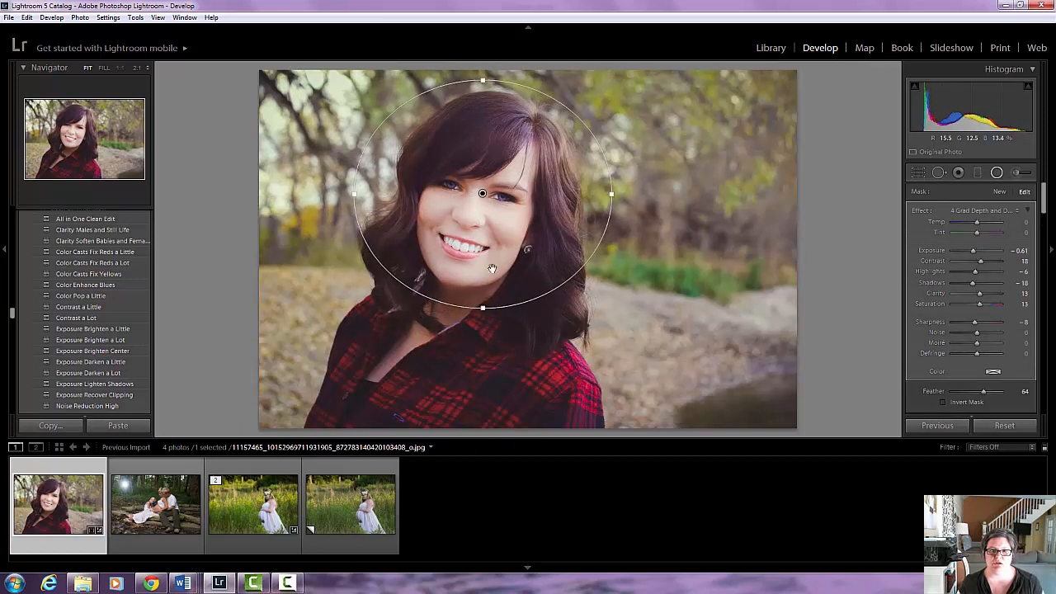
drag(484, 309, 481, 338)
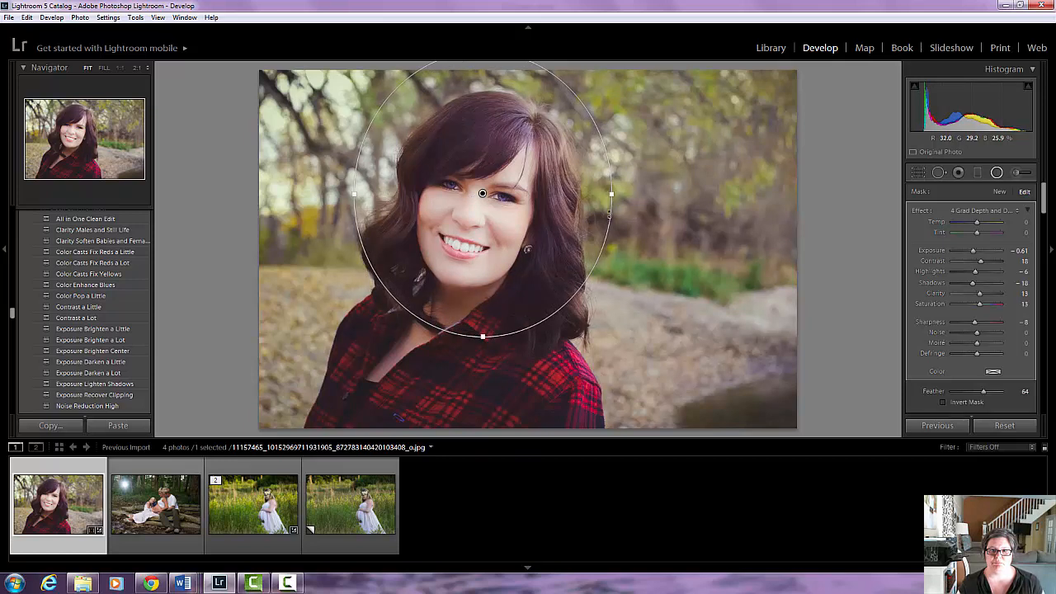
drag(625, 194, 637, 195)
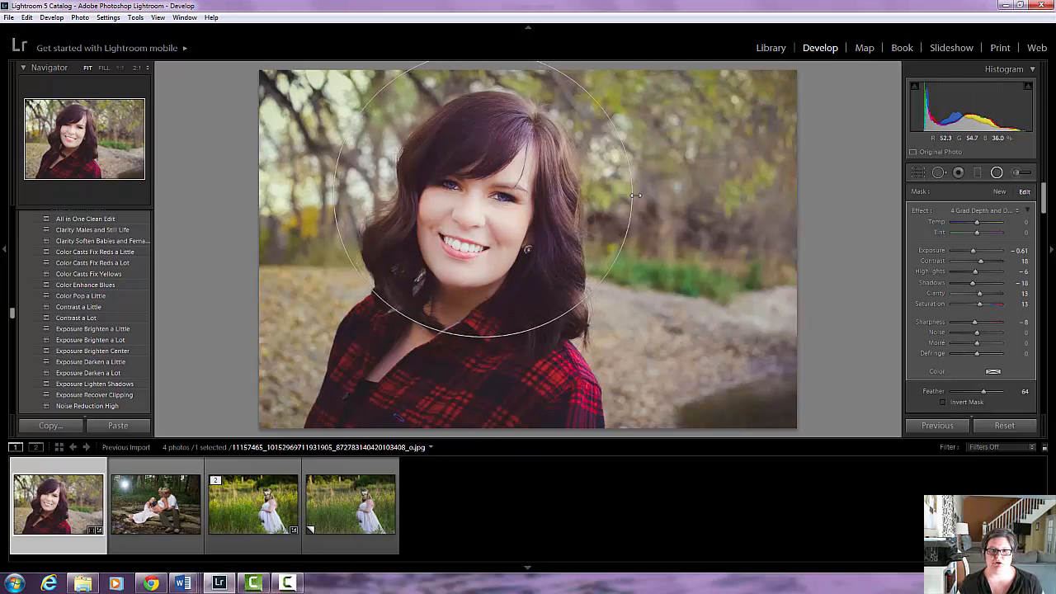
- Move the radial filter down over the woman and stretch its ellipse to enclose her head, hair and upper torso
drag(476, 185, 474, 190)
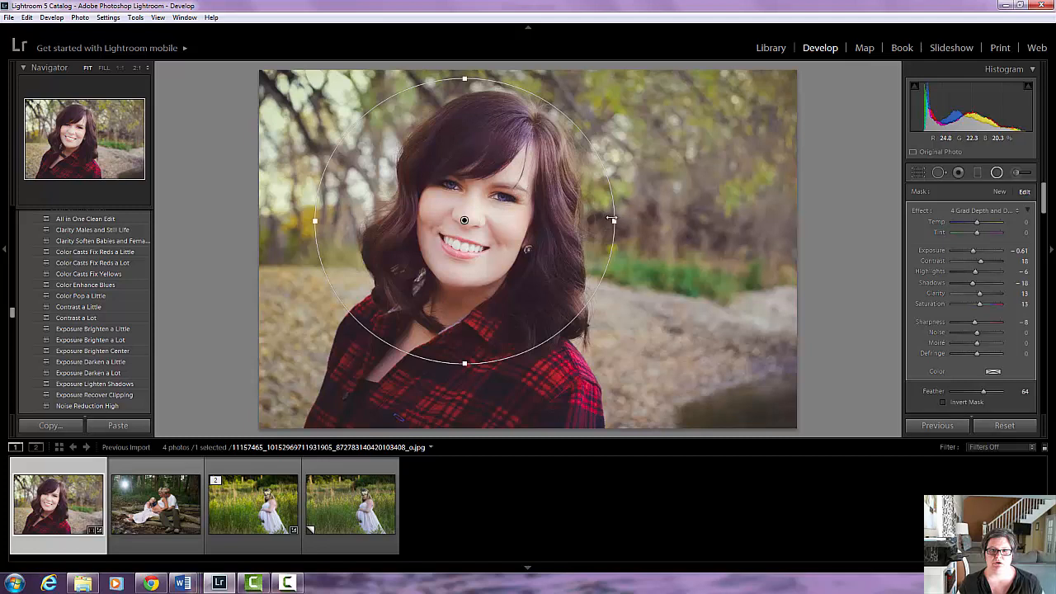
drag(614, 220, 627, 220)
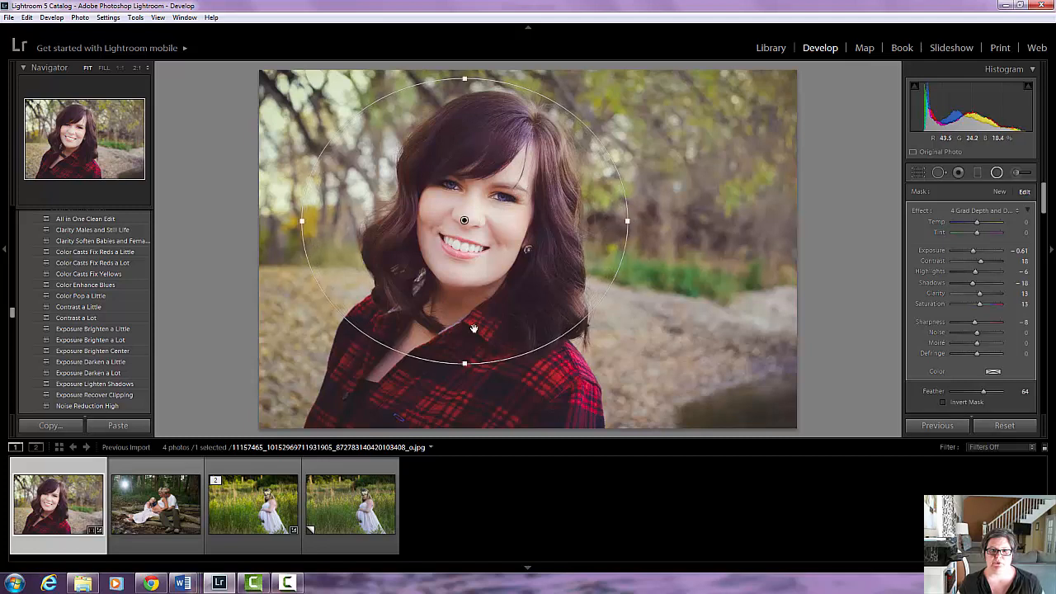
drag(465, 363, 467, 394)
drag(487, 322, 511, 353)
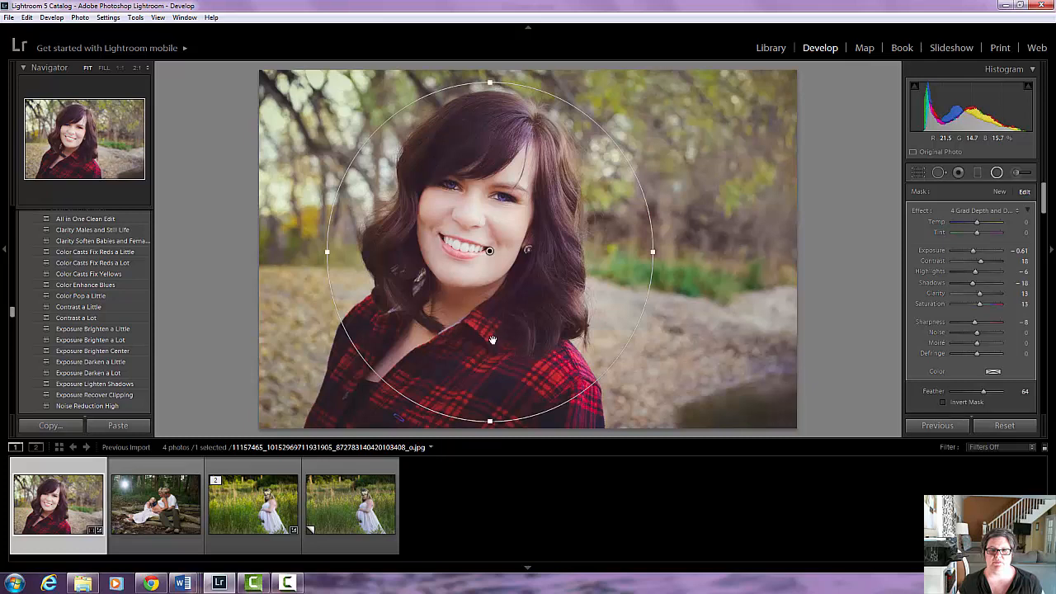
drag(490, 81, 489, 78)
drag(478, 311, 468, 315)
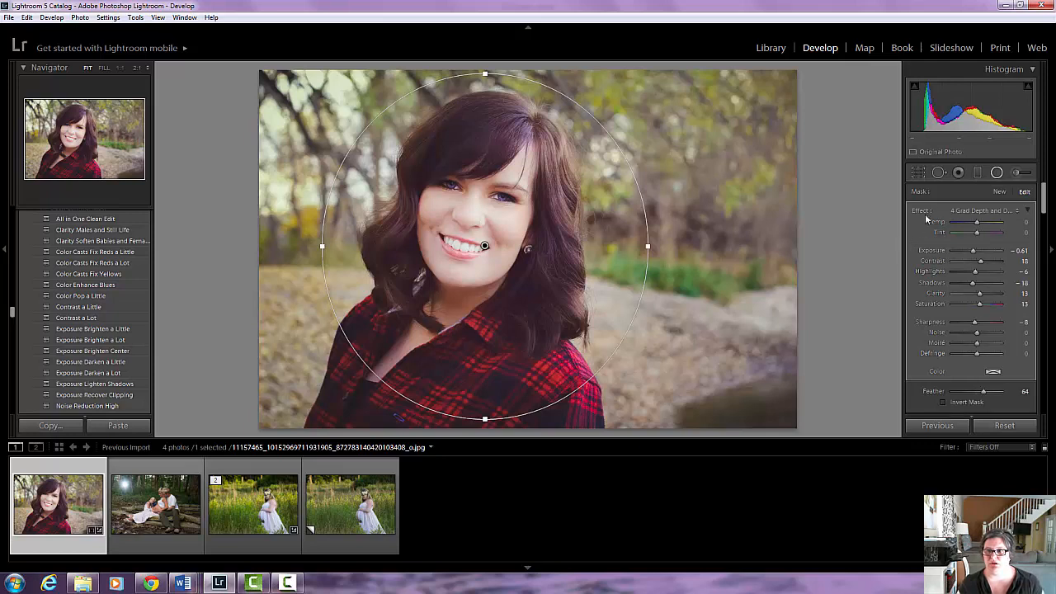
- Try a Depth and Drama graduated filter over the photo's right-hand background, and undo it
click(977, 173)
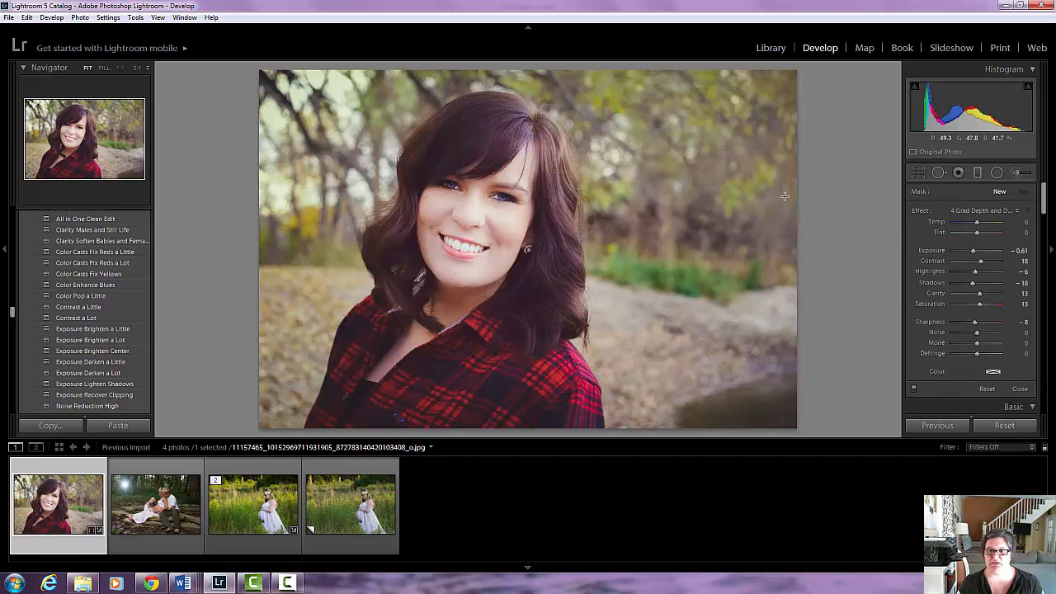
drag(785, 196, 822, 196)
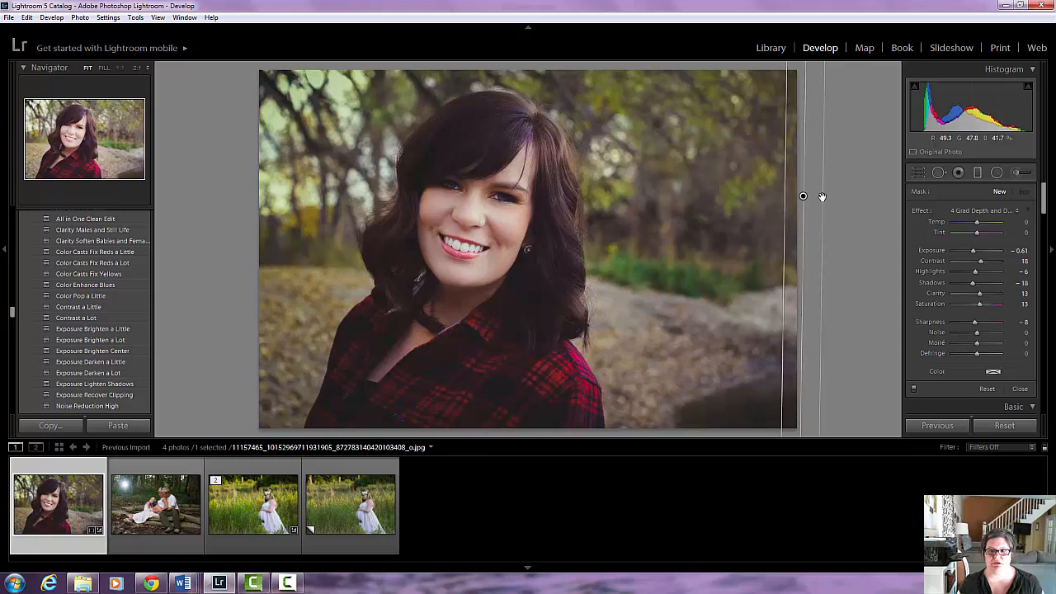
drag(760, 196, 682, 198)
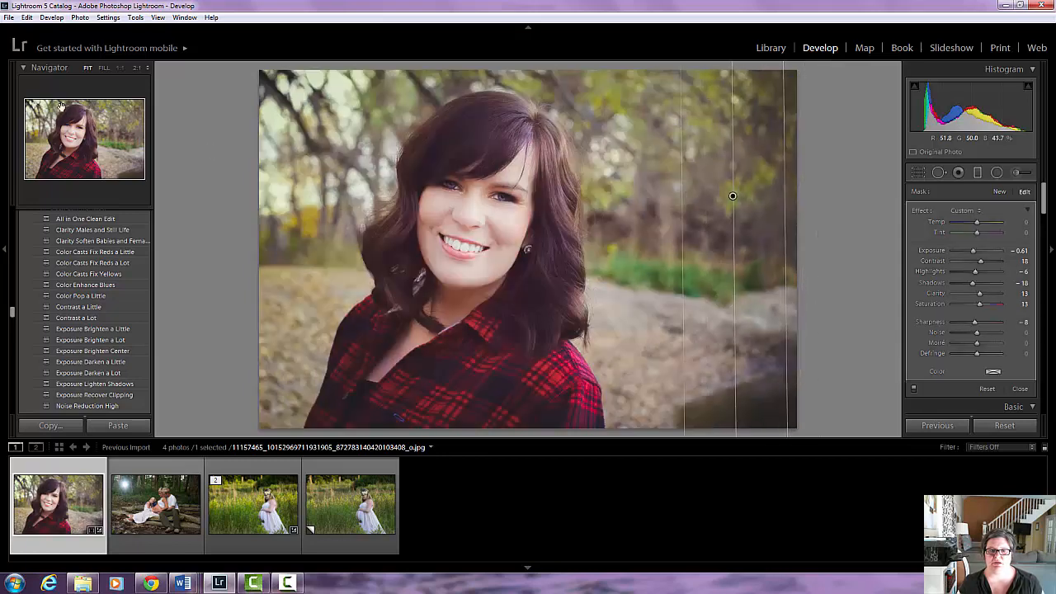
click(27, 17)
click(29, 30)
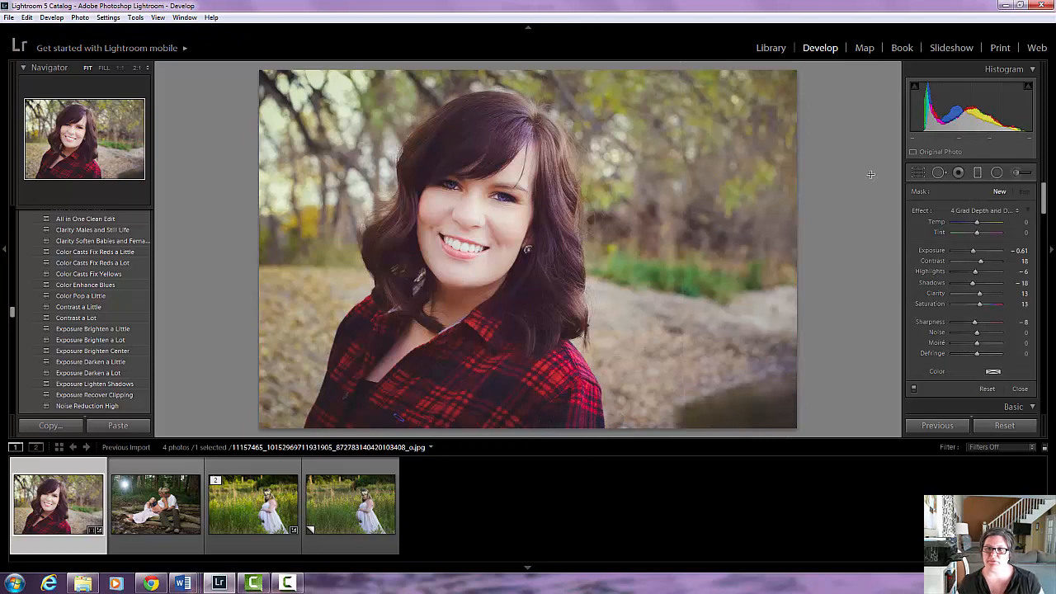
- Examine the existing radial filter's ellipse and the adjustment brush pins around the woman's face
click(1001, 173)
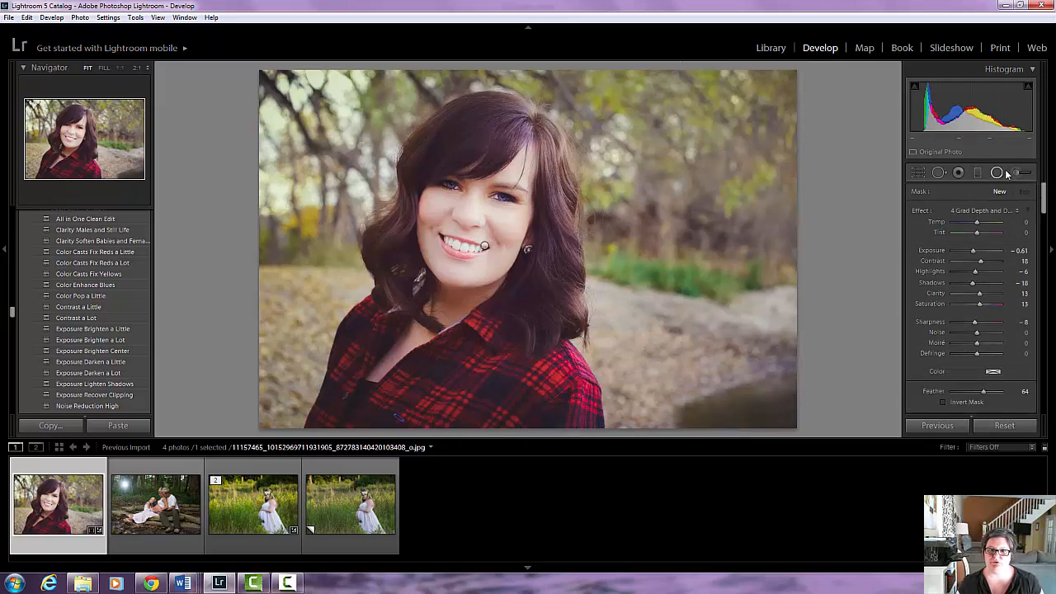
click(485, 245)
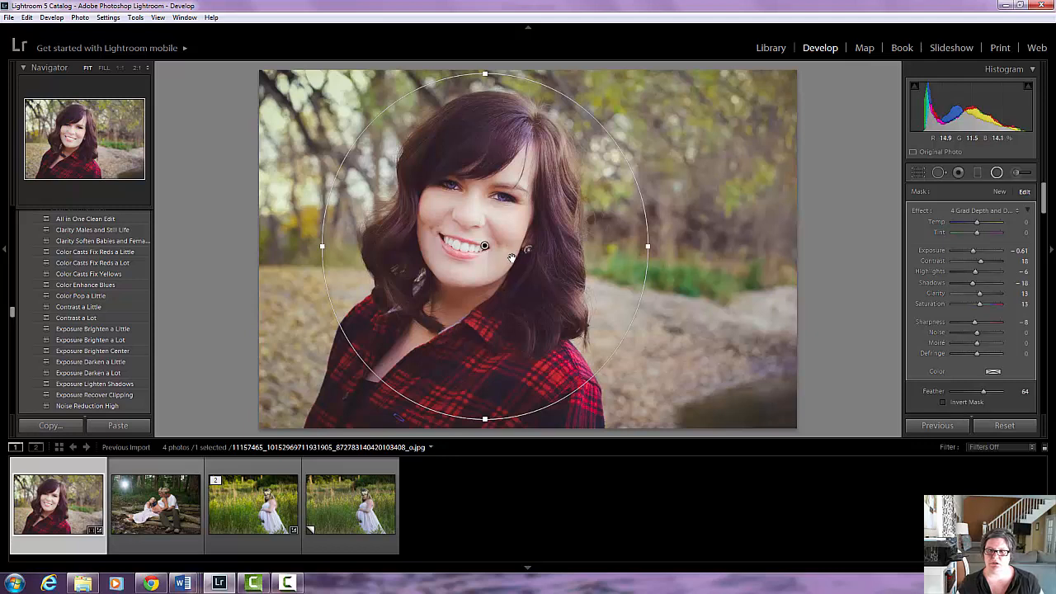
click(1018, 173)
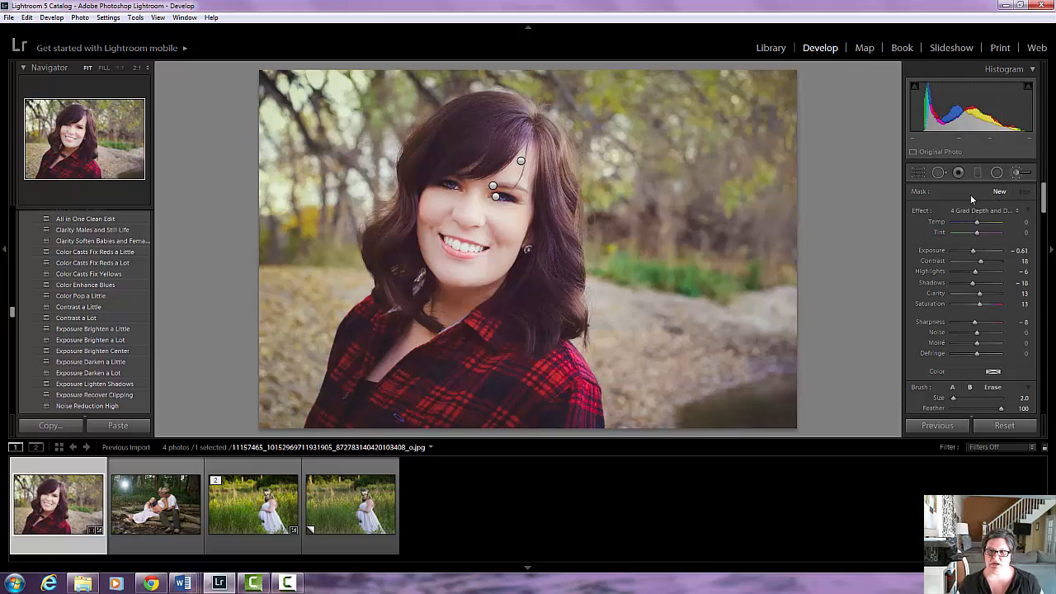
click(998, 174)
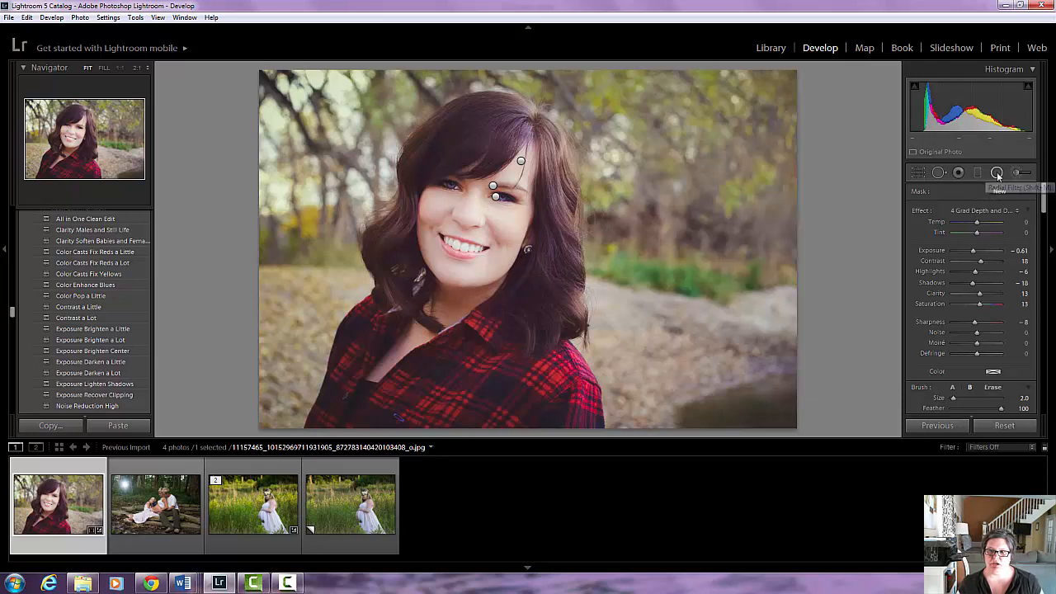
click(484, 246)
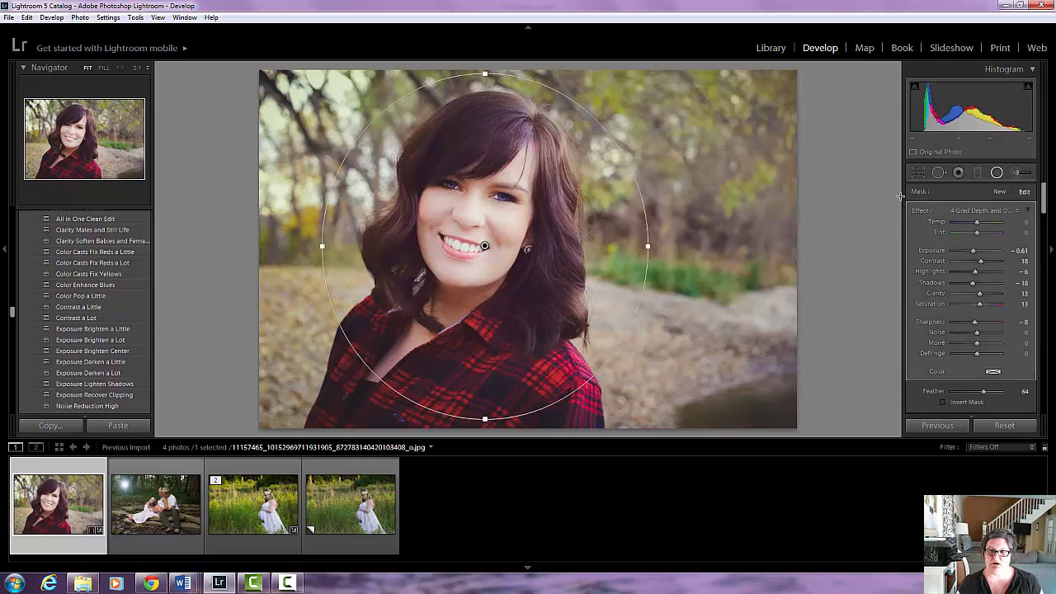
- Add a graduated filter with the 4 Grad Sunlight effect fading from the photo's right edge toward the woman's hair
click(979, 175)
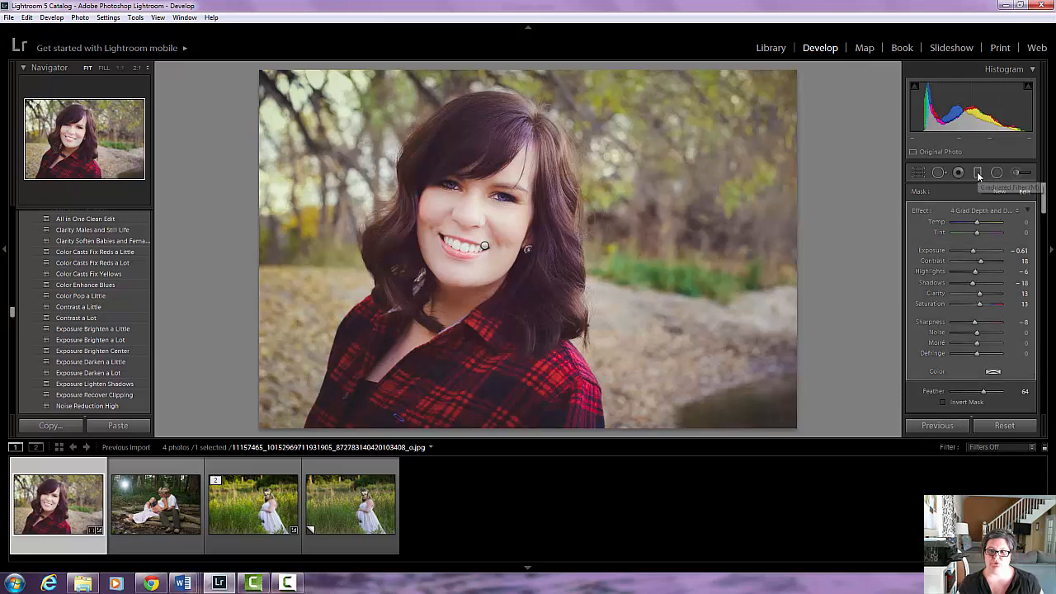
click(1015, 212)
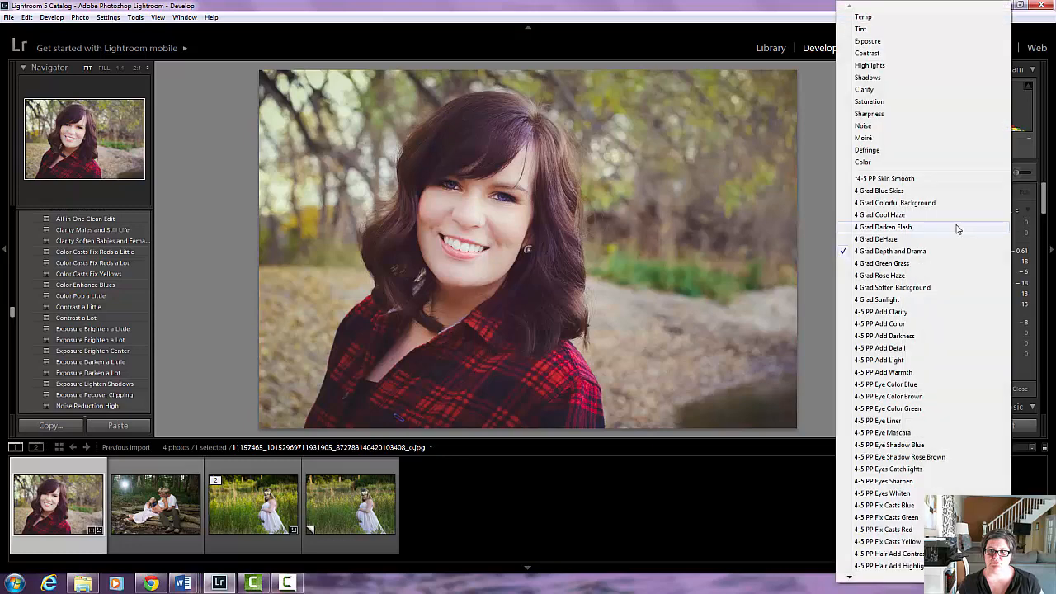
click(885, 300)
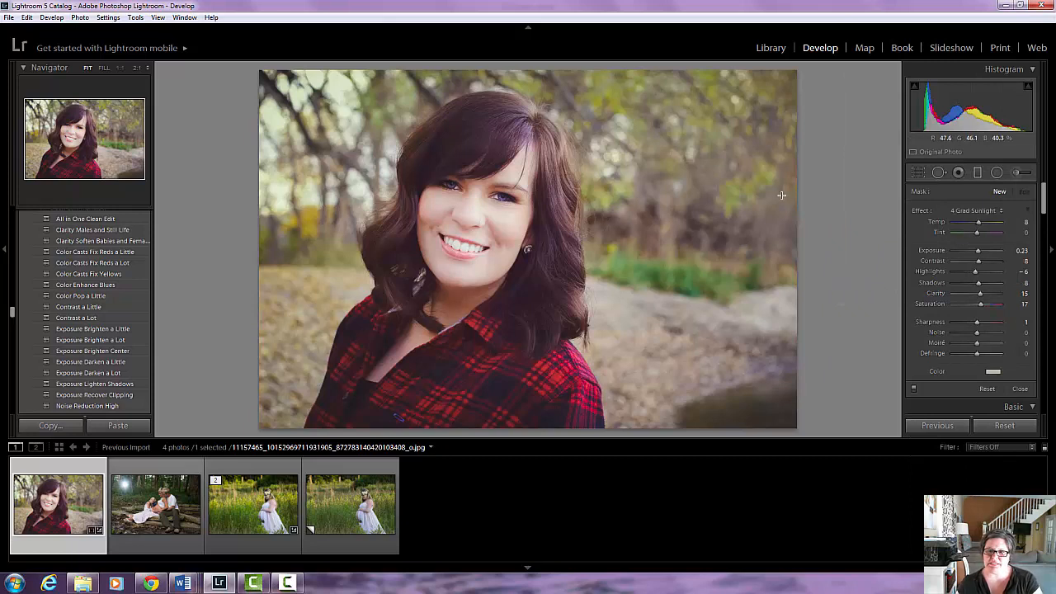
click(998, 173)
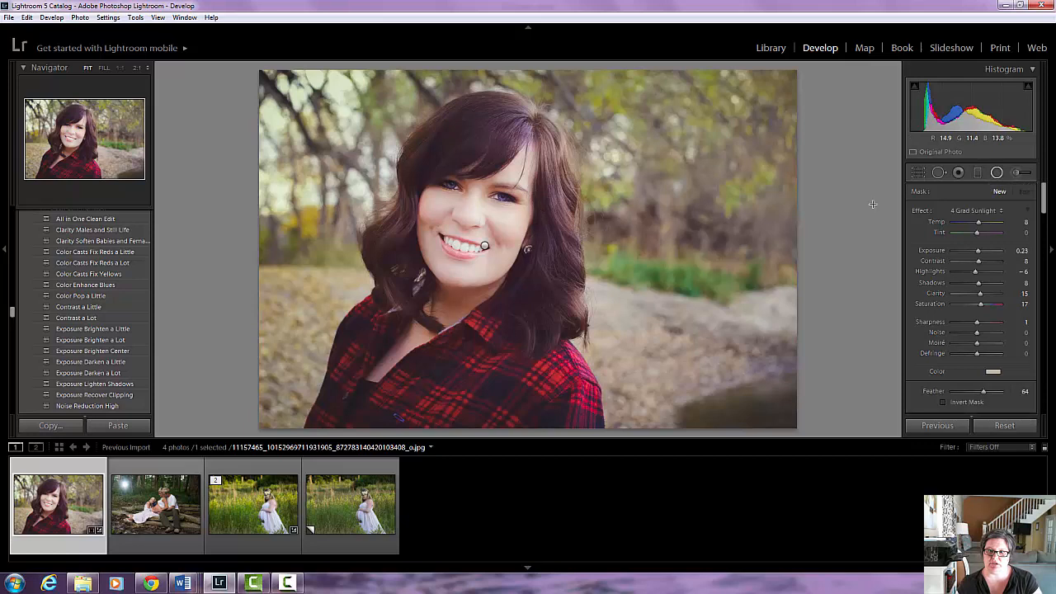
click(978, 173)
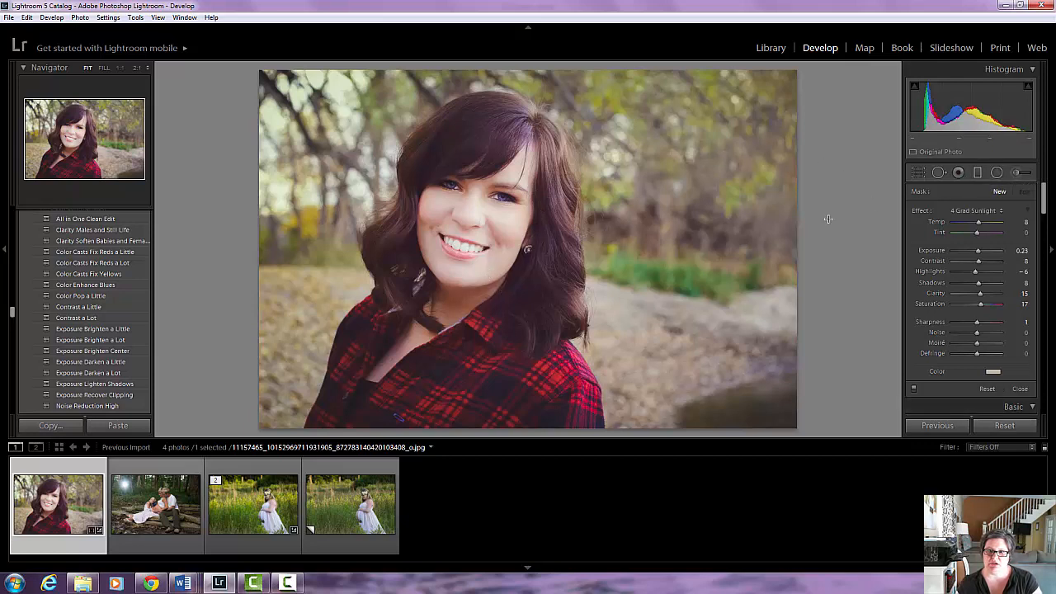
drag(713, 204, 596, 217)
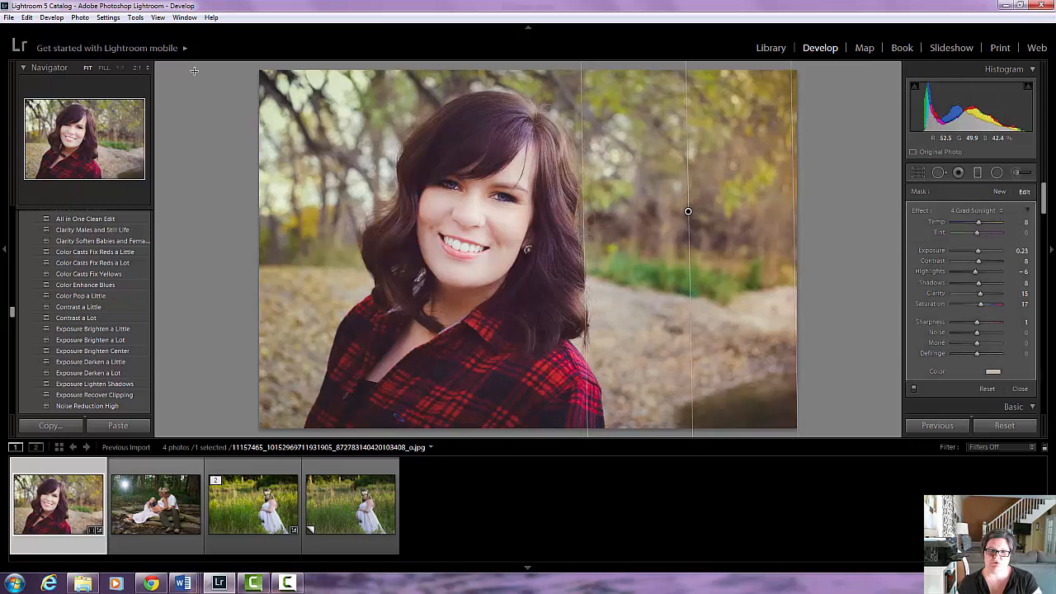
- Add a Sunlight graduated filter from the photo's upper-left edge and another tilted one along its top edge, and close the filter settings
drag(261, 118, 394, 139)
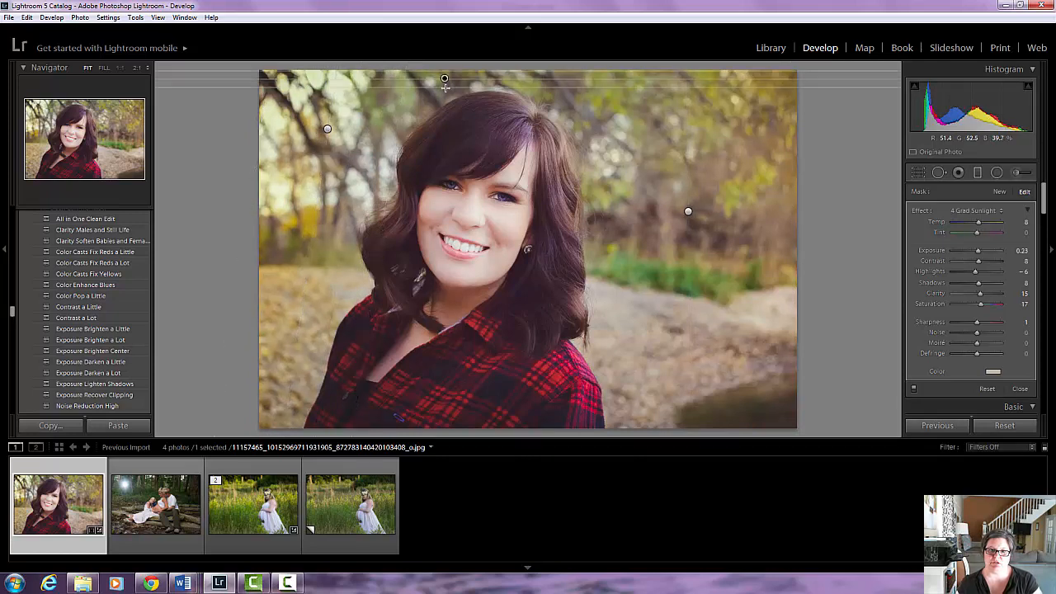
drag(451, 83, 457, 98)
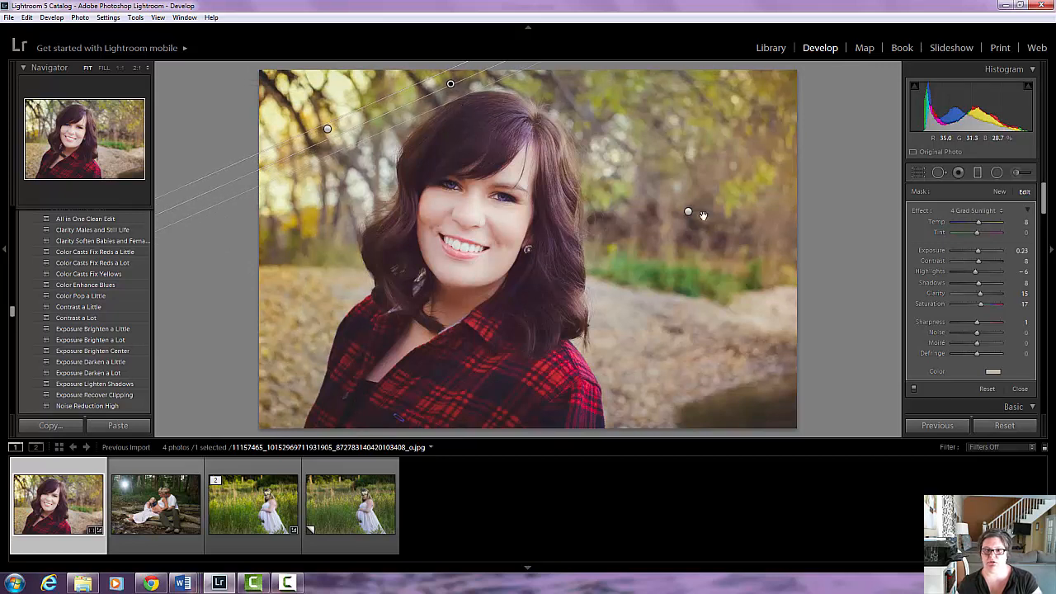
click(1021, 389)
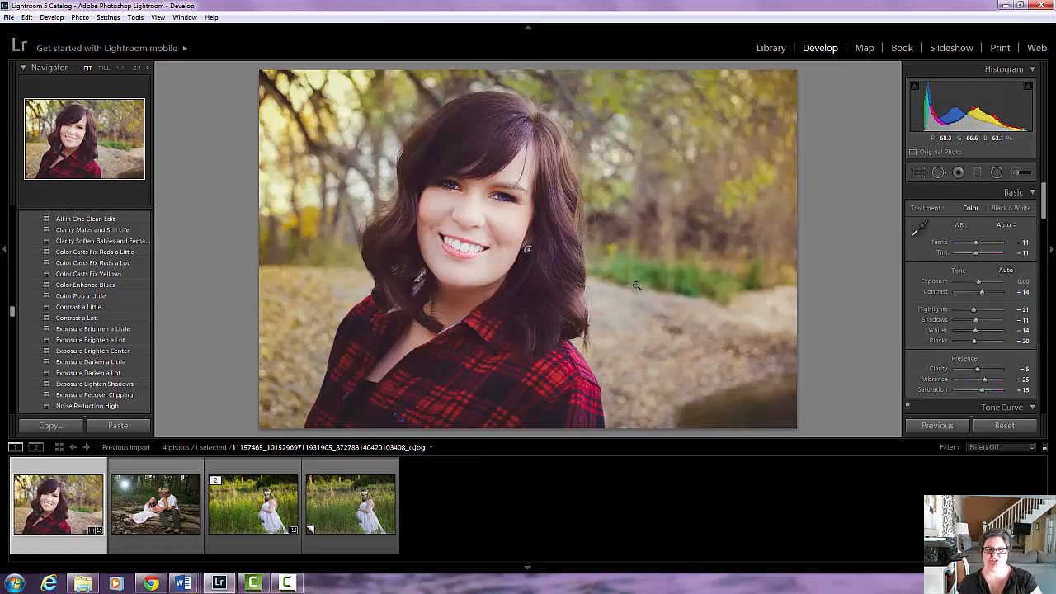
- Undo the three Sunlight graduated filters added along the portrait's edges
click(27, 17)
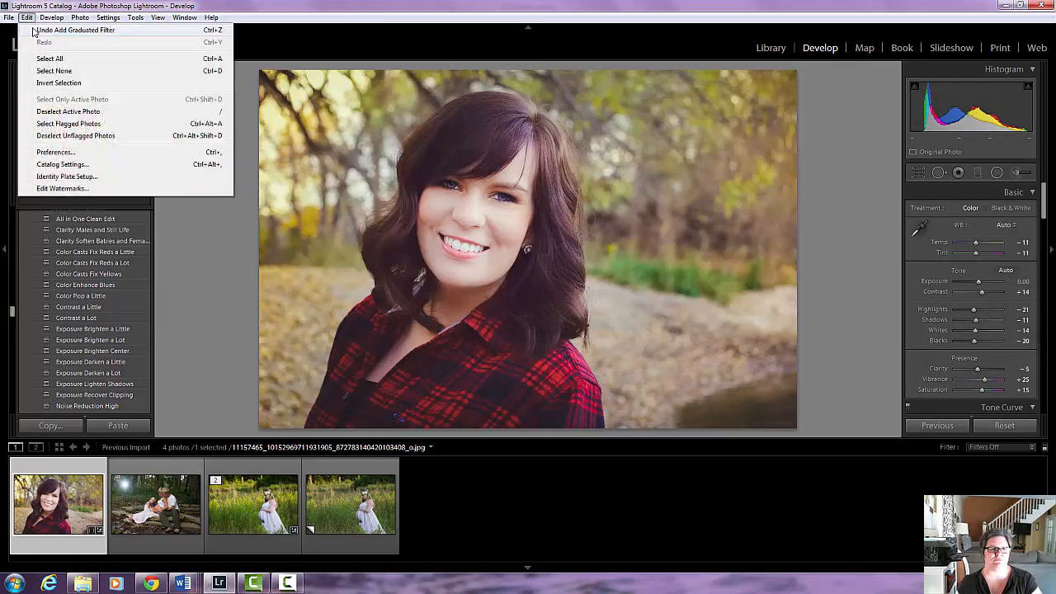
click(37, 28)
click(27, 17)
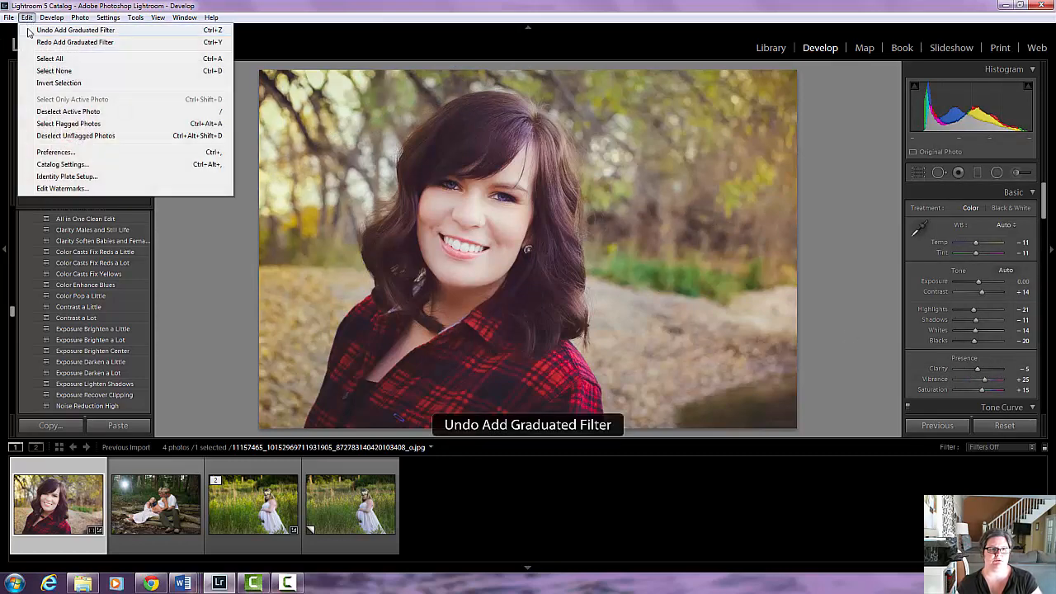
click(25, 27)
click(27, 19)
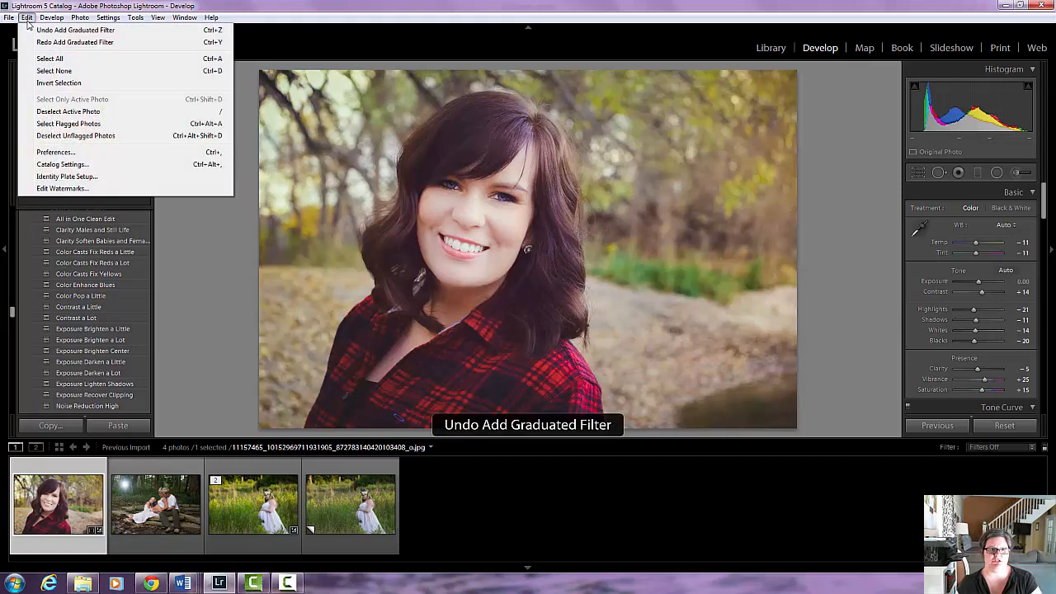
click(29, 30)
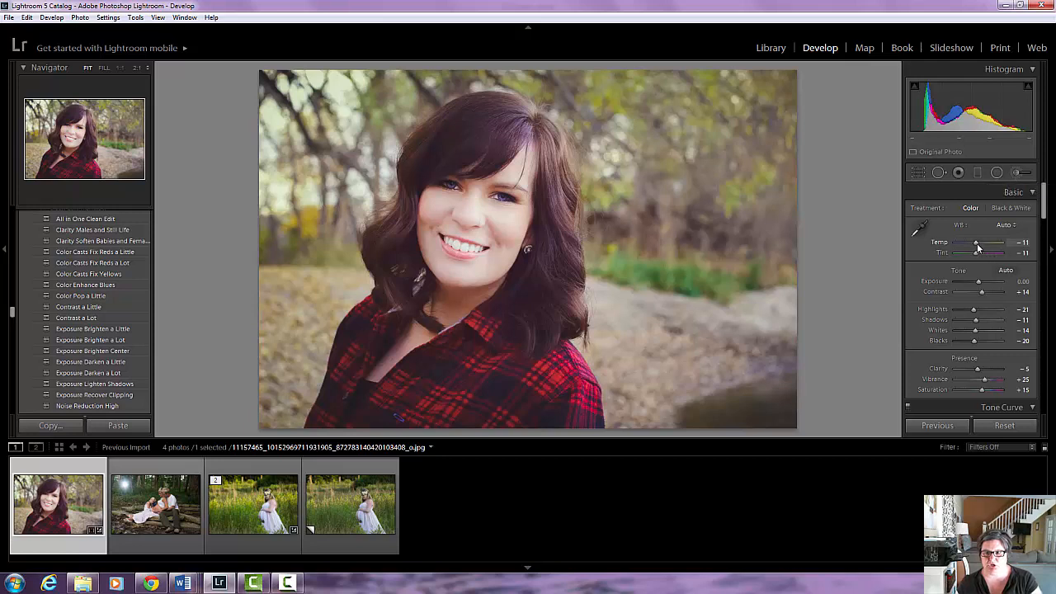
- Try warmer and cooler white balances on the portrait and settle on a Temp of -10
drag(978, 245, 979, 245)
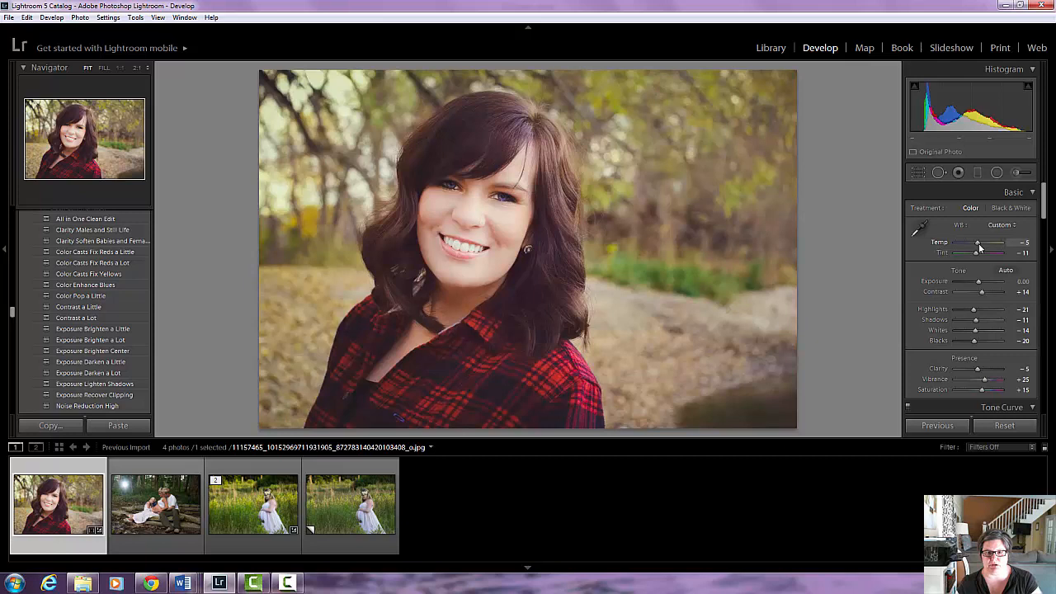
drag(979, 243, 977, 242)
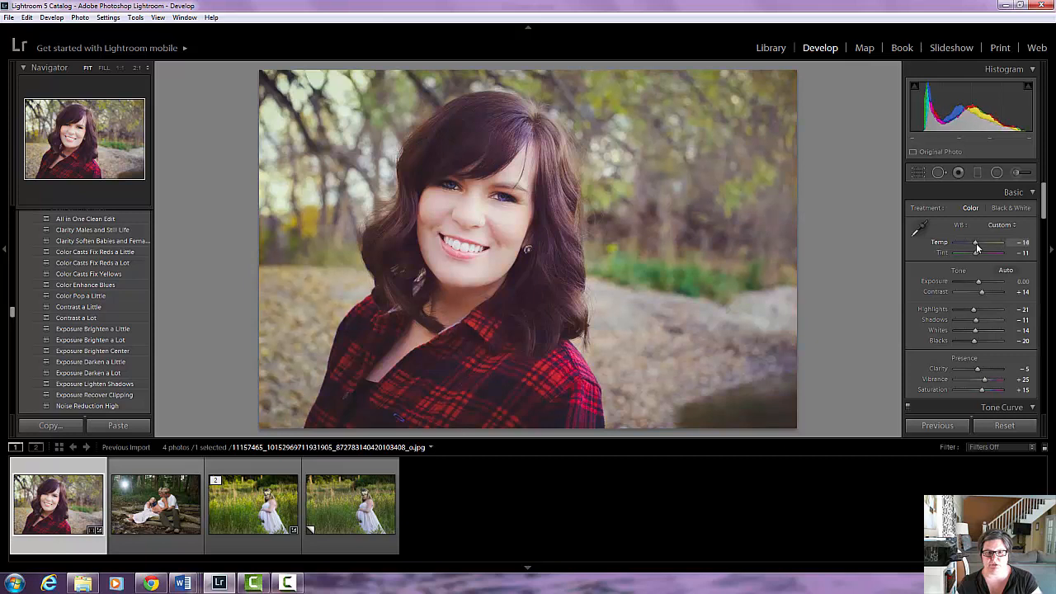
drag(977, 243, 978, 249)
drag(978, 249, 979, 249)
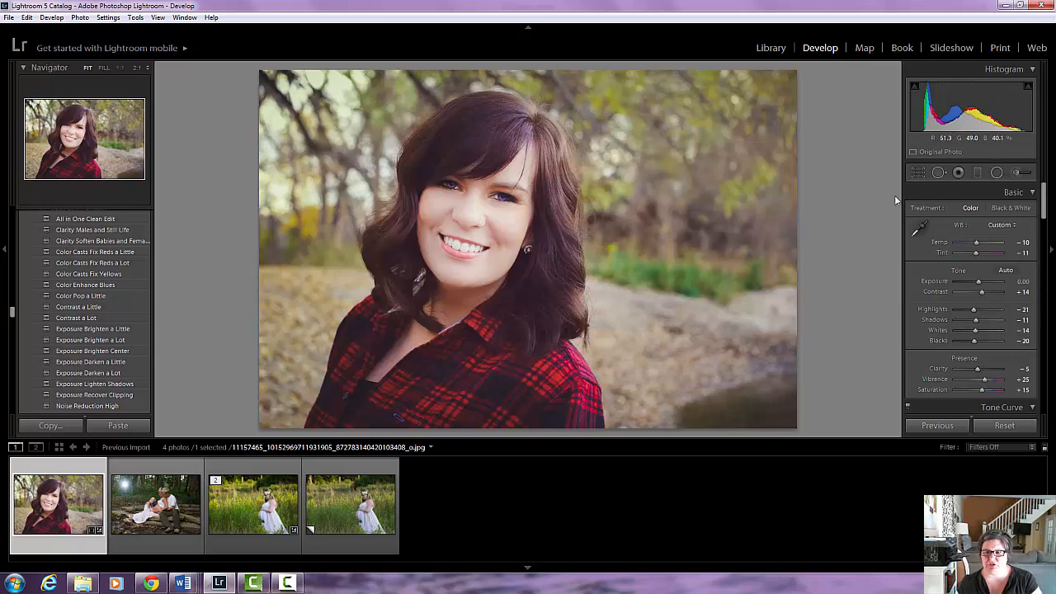
- Try painting the 4 Grad Depth and Drama effect over the background on both sides of the woman with the adjustment brush
click(1018, 174)
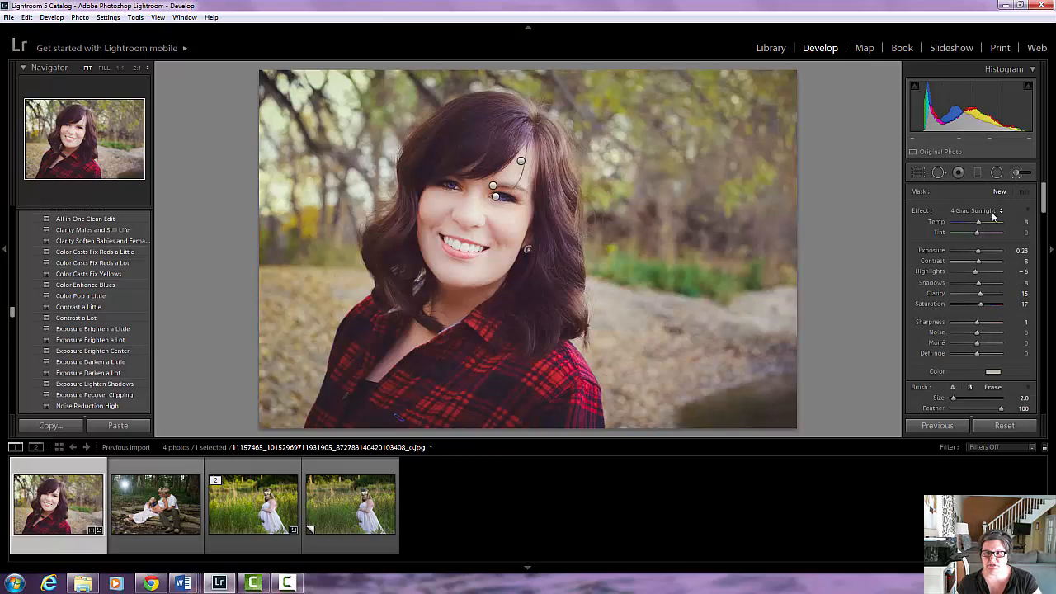
click(1001, 211)
click(898, 248)
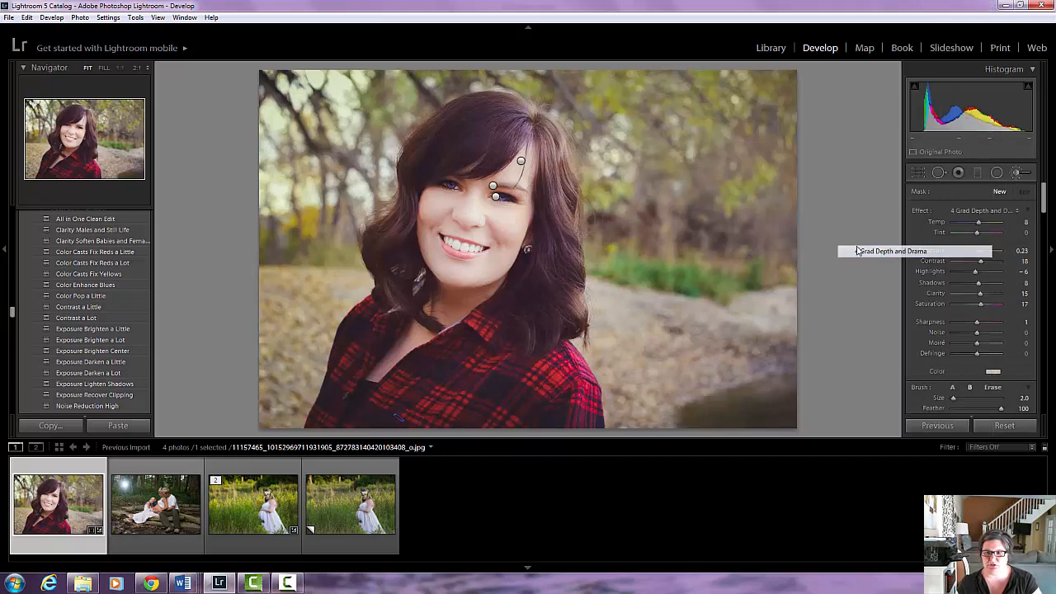
scroll(685, 194, up, 3)
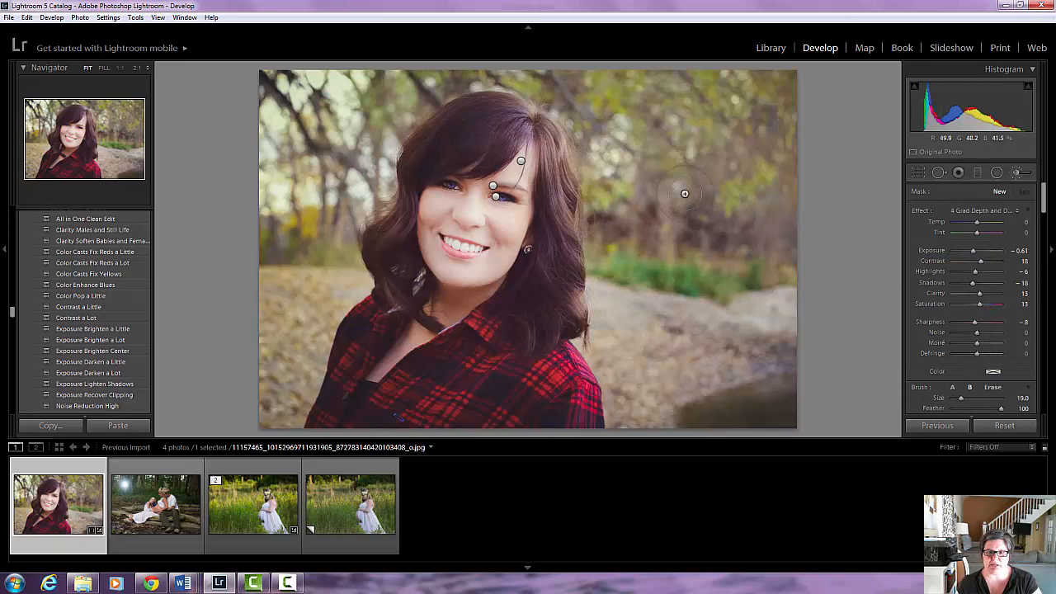
mouse_move(655, 253)
mouse_down()
mouse_move(633, 149)
mouse_move(605, 97)
mouse_move(741, 92)
mouse_move(792, 232)
mouse_move(799, 316)
mouse_move(734, 121)
mouse_move(706, 190)
mouse_move(699, 281)
mouse_move(636, 142)
mouse_move(638, 94)
mouse_move(708, 106)
mouse_move(747, 162)
mouse_move(770, 233)
mouse_move(757, 128)
mouse_move(749, 209)
mouse_move(698, 307)
mouse_move(671, 404)
mouse_move(636, 369)
mouse_move(626, 274)
mouse_move(644, 255)
mouse_move(726, 246)
mouse_move(778, 320)
mouse_up()
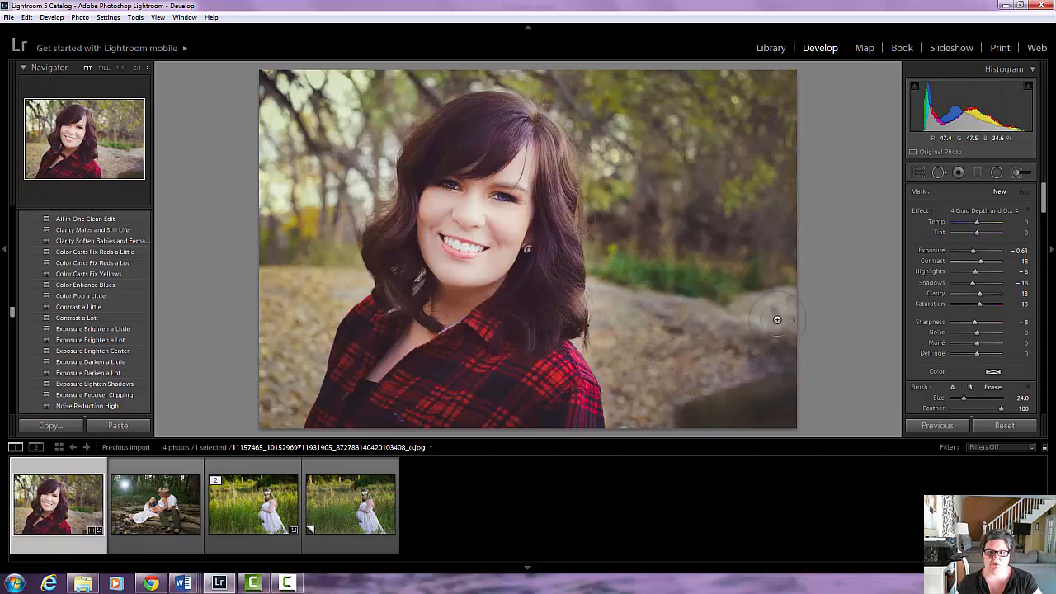
drag(684, 105, 619, 179)
scroll(322, 106, down, 7)
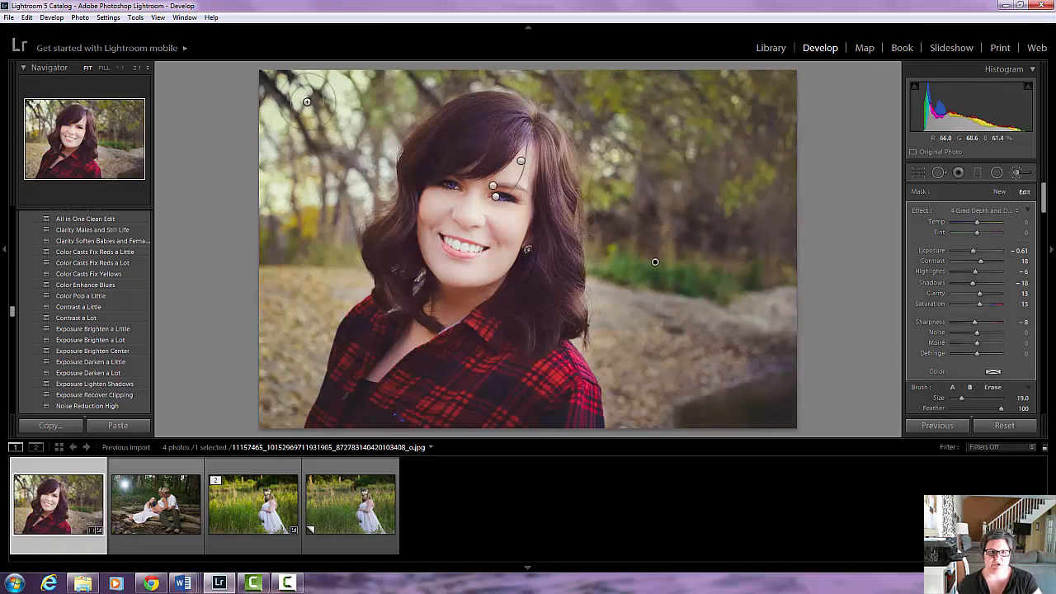
mouse_move(278, 108)
mouse_down()
mouse_move(335, 84)
mouse_move(364, 108)
mouse_move(369, 133)
mouse_move(326, 197)
mouse_move(304, 269)
mouse_move(306, 295)
mouse_move(343, 290)
mouse_move(293, 325)
mouse_move(275, 390)
mouse_move(328, 285)
mouse_move(308, 274)
mouse_move(279, 287)
mouse_move(258, 141)
mouse_move(280, 86)
mouse_move(253, 179)
mouse_move(339, 99)
mouse_move(340, 144)
mouse_move(264, 224)
mouse_up()
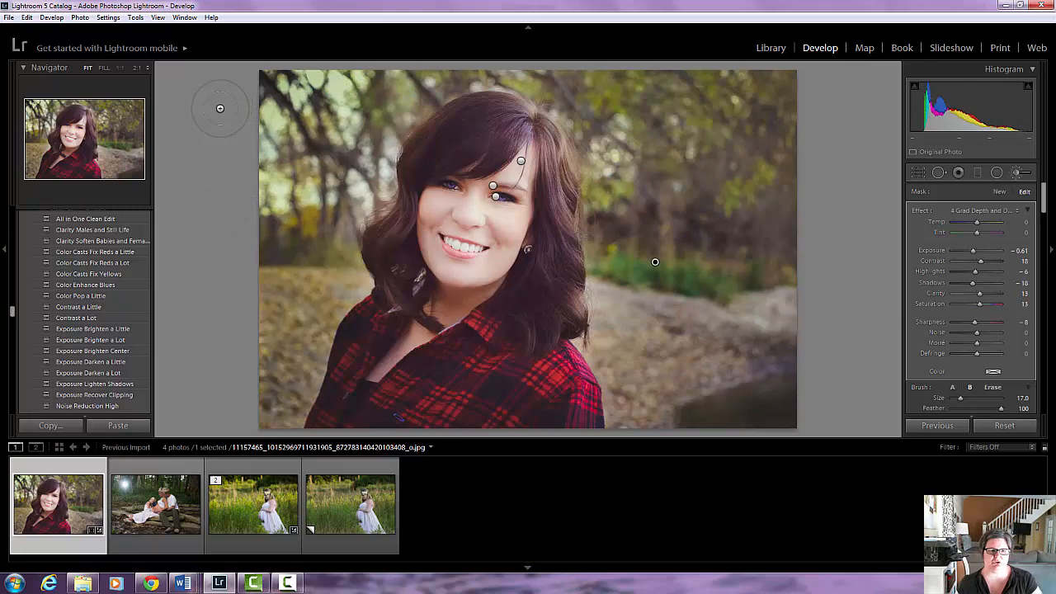
- Undo the Depth and Drama brush strokes on the background
click(9, 18)
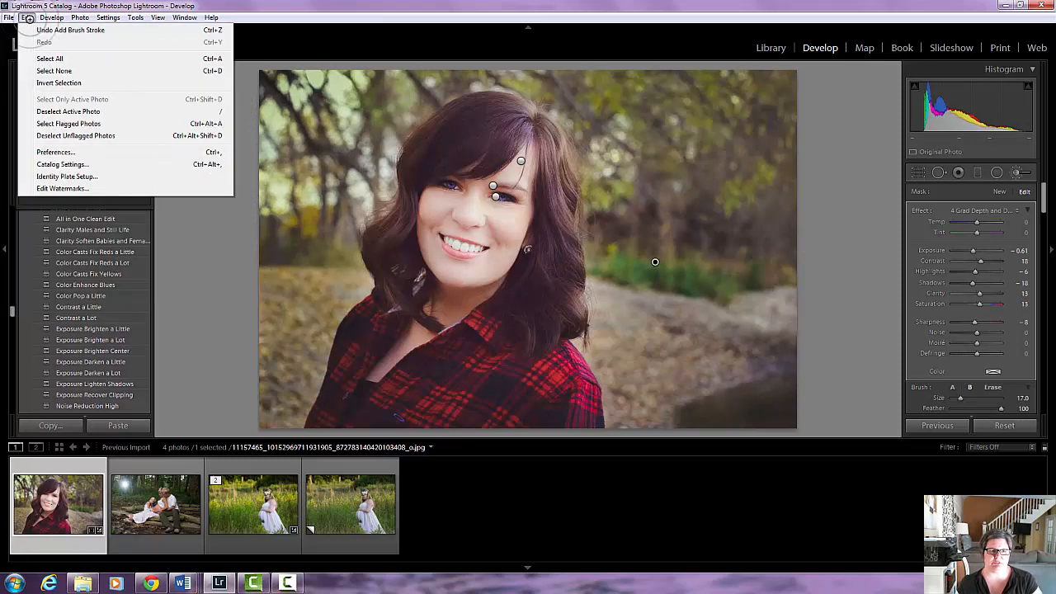
click(33, 29)
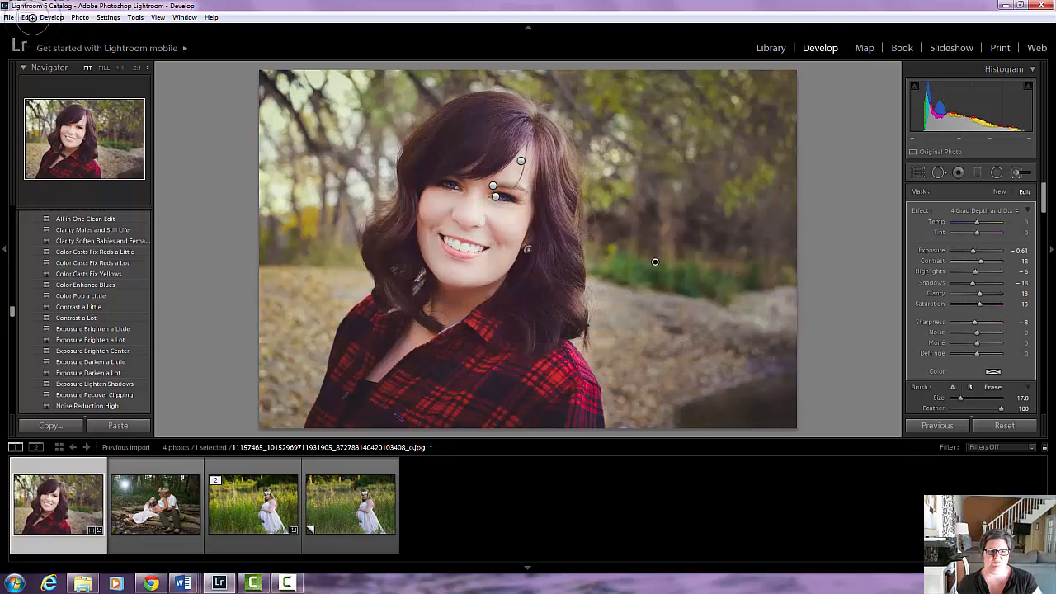
click(30, 17)
click(36, 28)
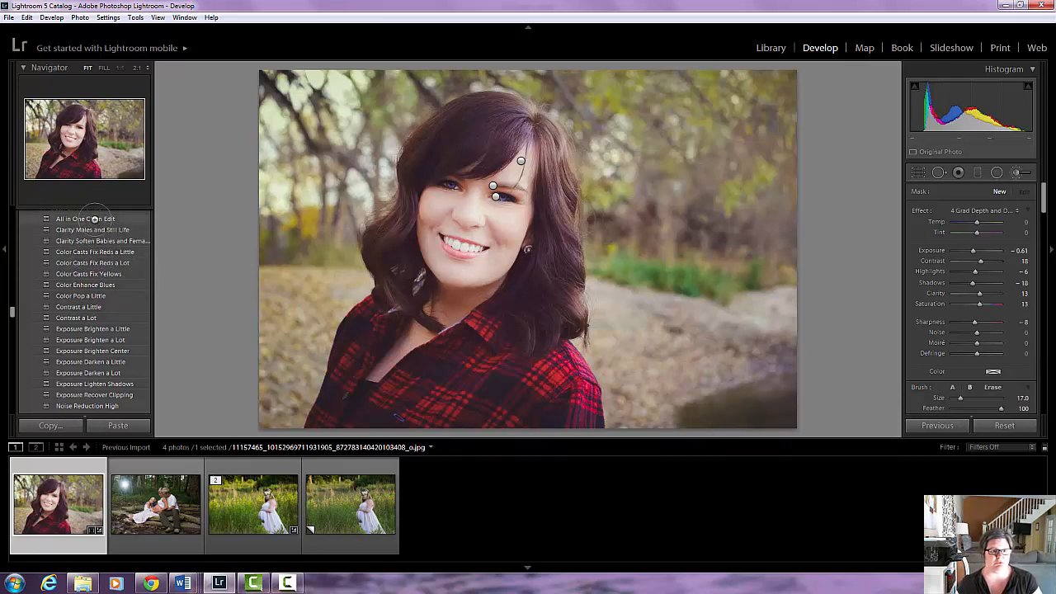
- Try both Flare Horizontal - Creamy Sunflare presets from PP Luminous, and settle on the Flare Horizontal - Luminous preset
scroll(98, 330, down, 5)
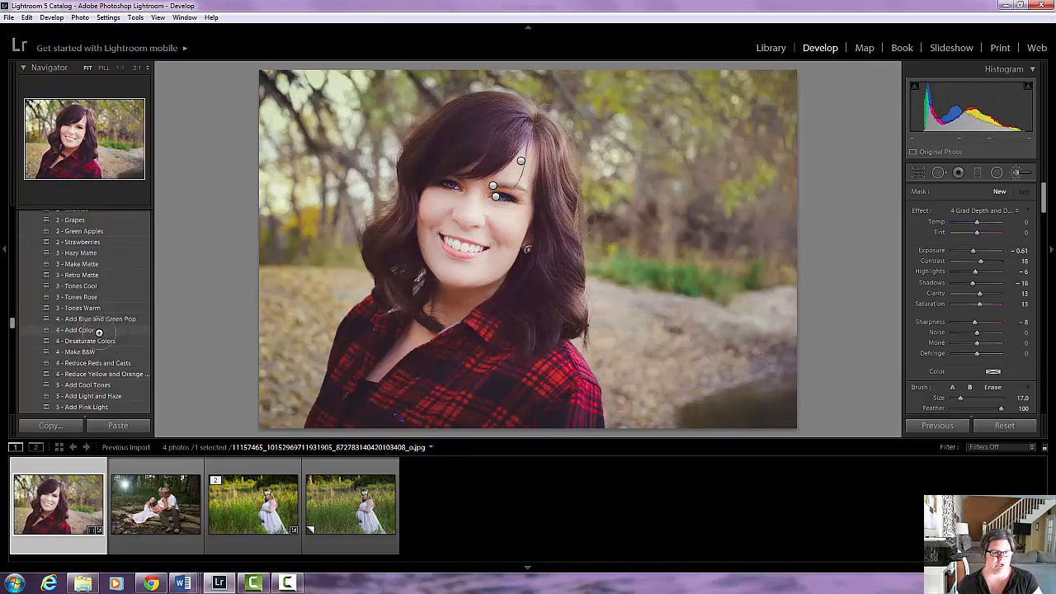
scroll(98, 332, down, 12)
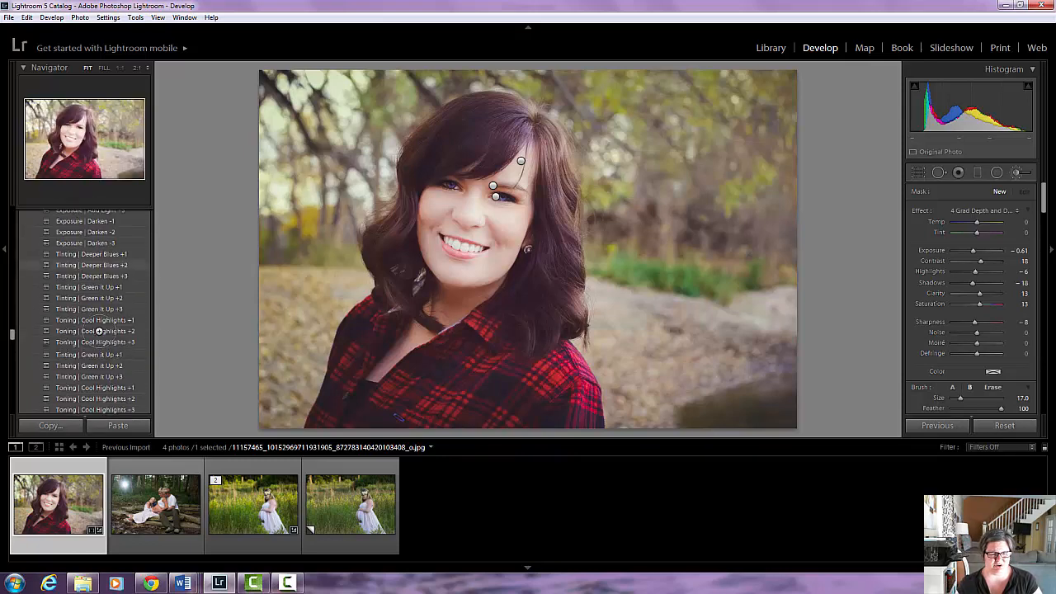
scroll(98, 331, down, 8)
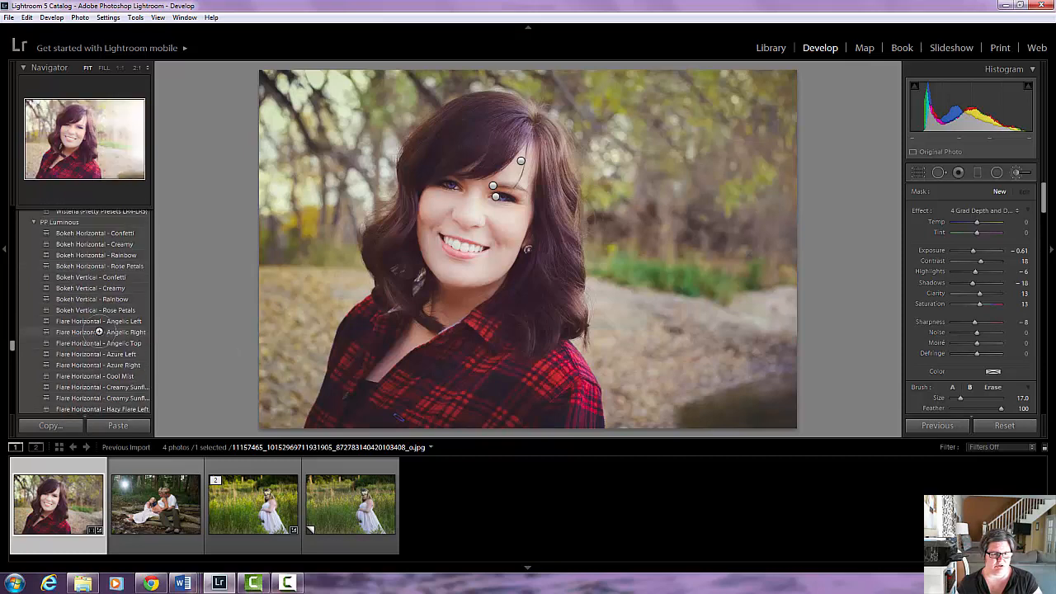
scroll(99, 332, down, 3)
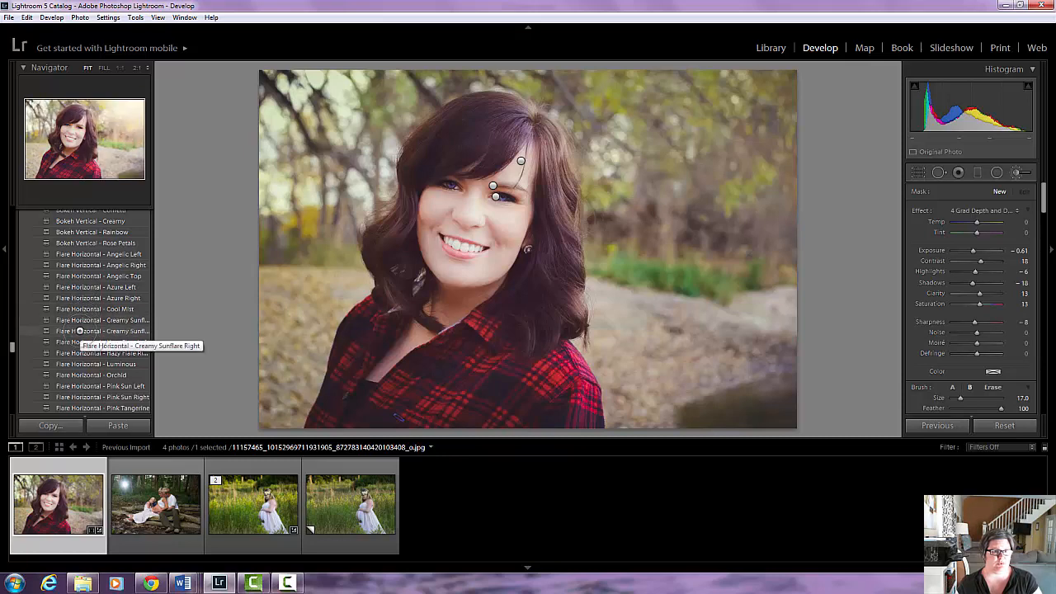
click(82, 320)
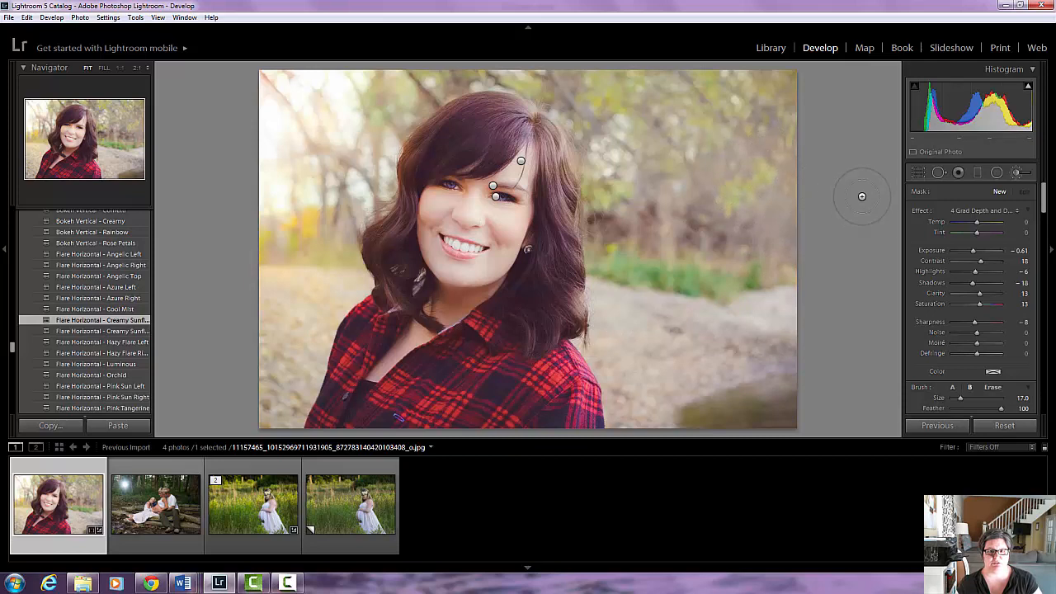
click(101, 331)
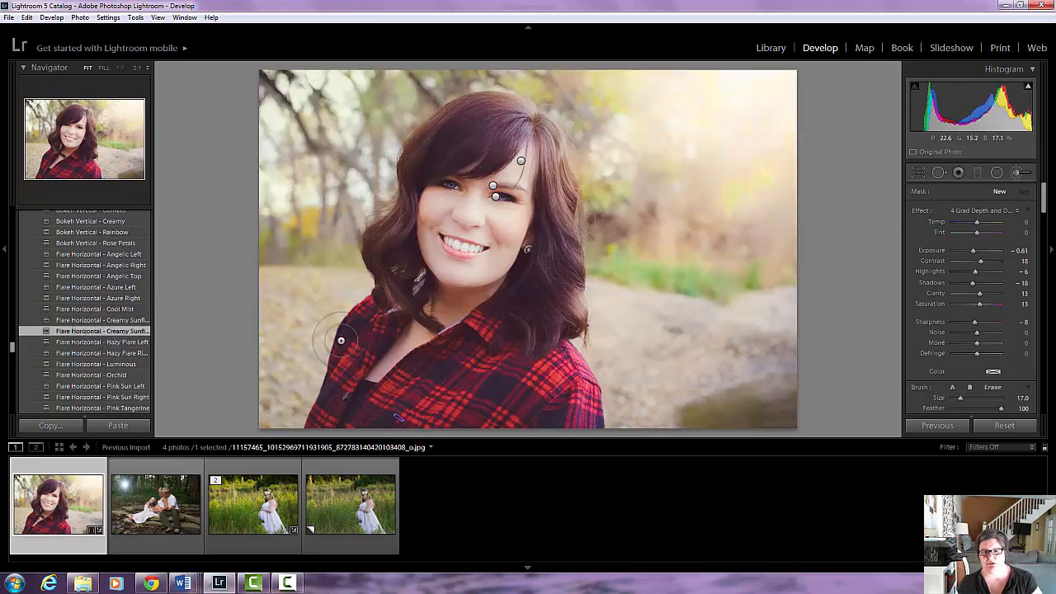
click(103, 364)
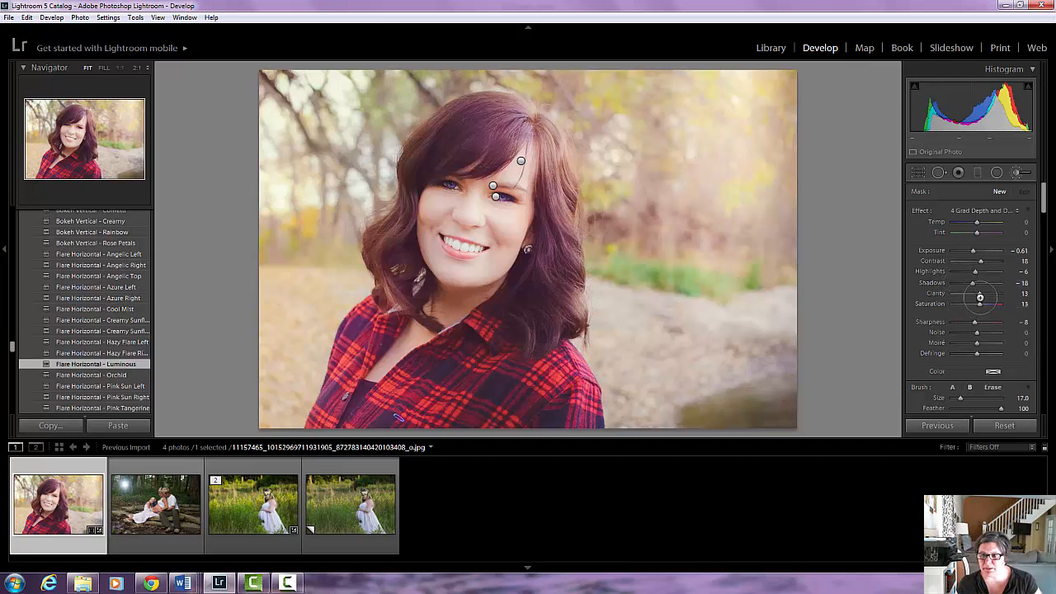
- Set the adjustment brush's Clarity to 26 and close the brush settings
mouse_move(979, 293)
mouse_down()
mouse_move(967, 294)
mouse_move(992, 292)
mouse_move(982, 293)
mouse_up()
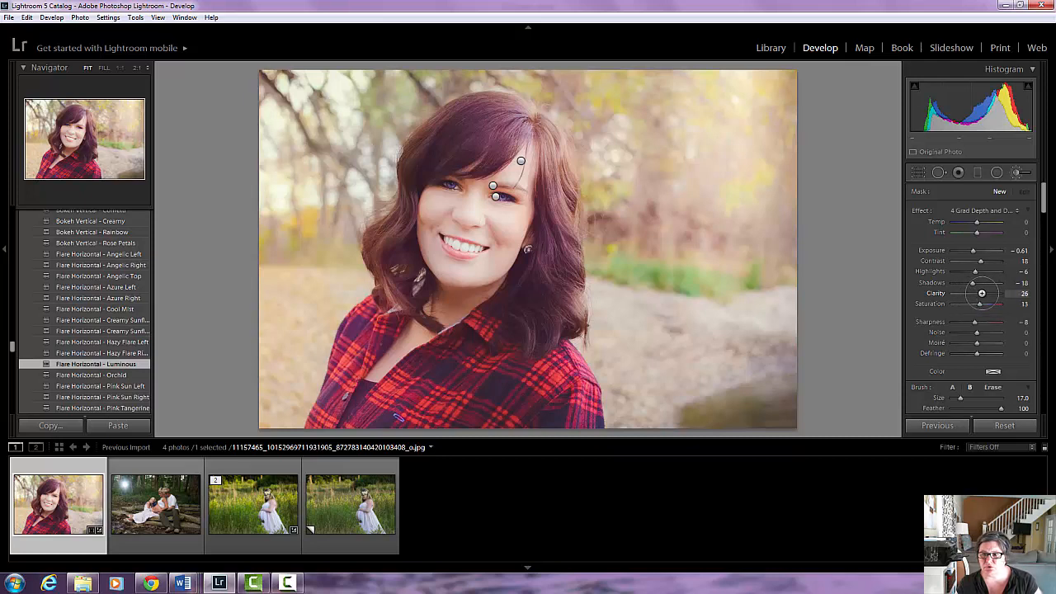
scroll(1007, 312, down, 3)
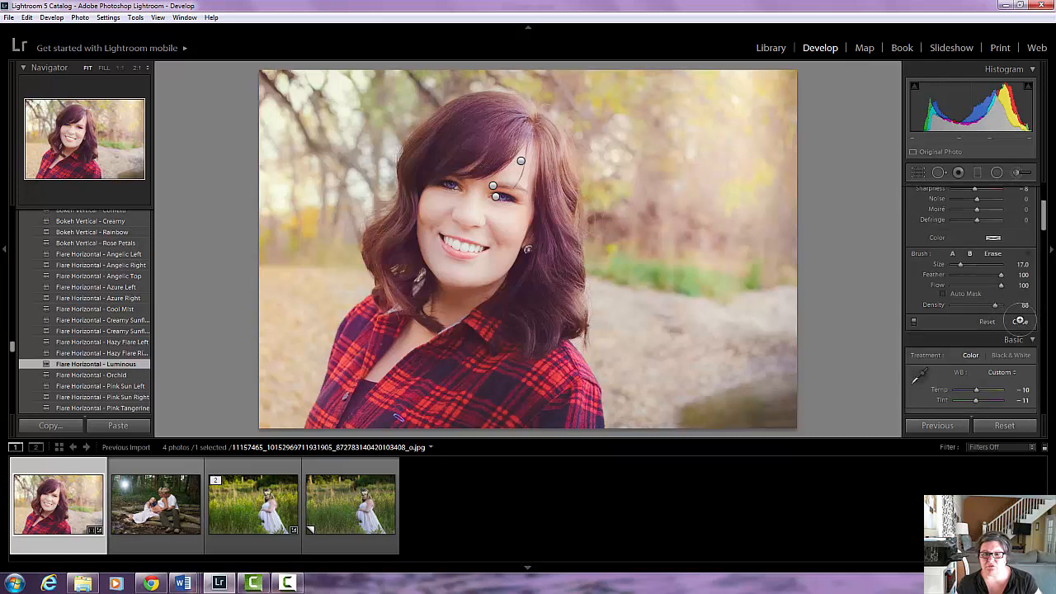
click(1020, 321)
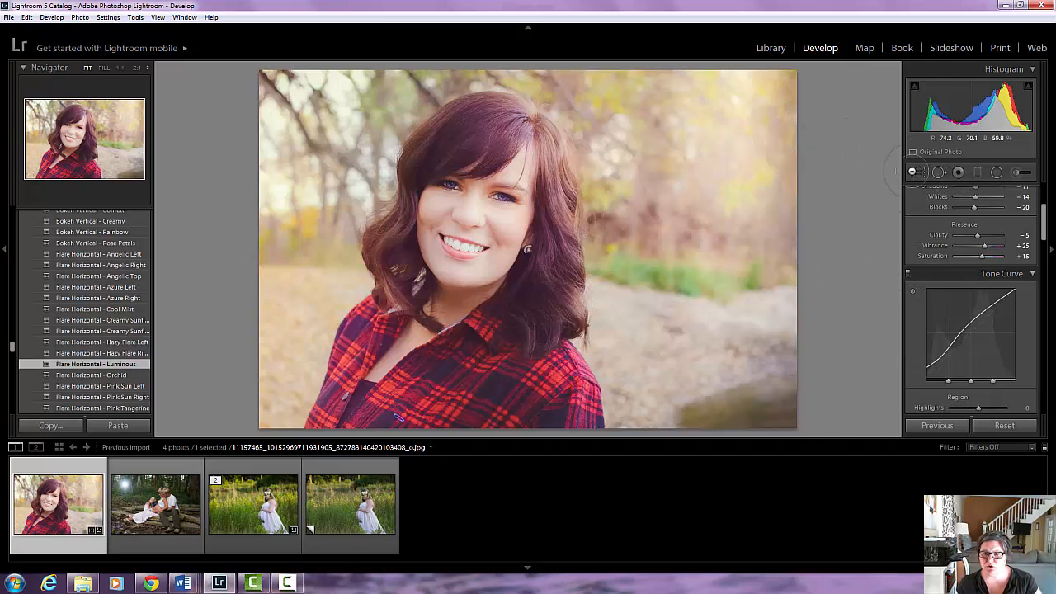
- Move the Luminous flare's large radial filter toward the photo's upper-right corner and set its Exposure to -0.32
click(997, 172)
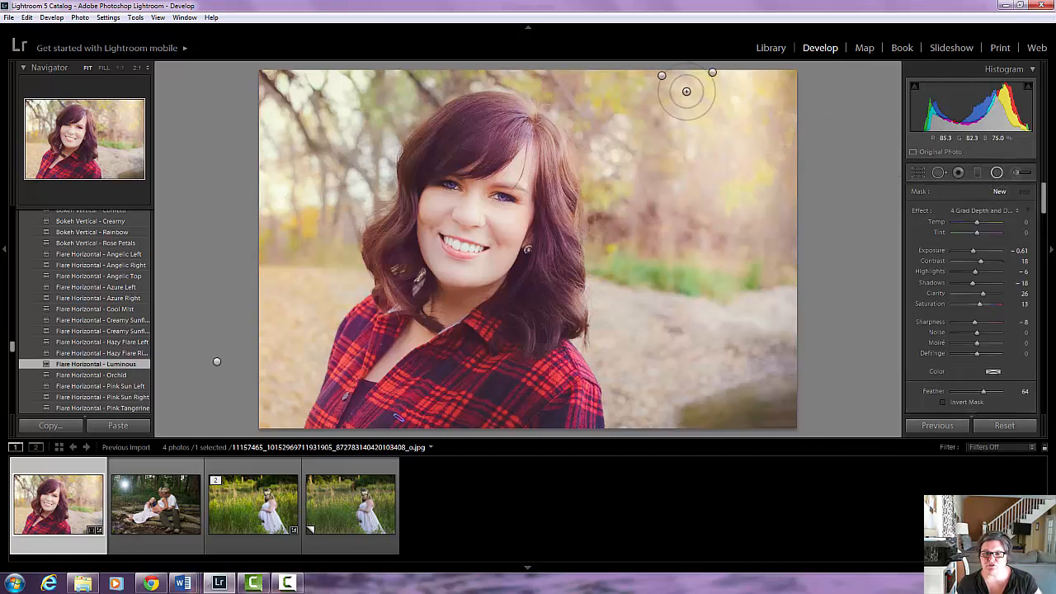
click(661, 76)
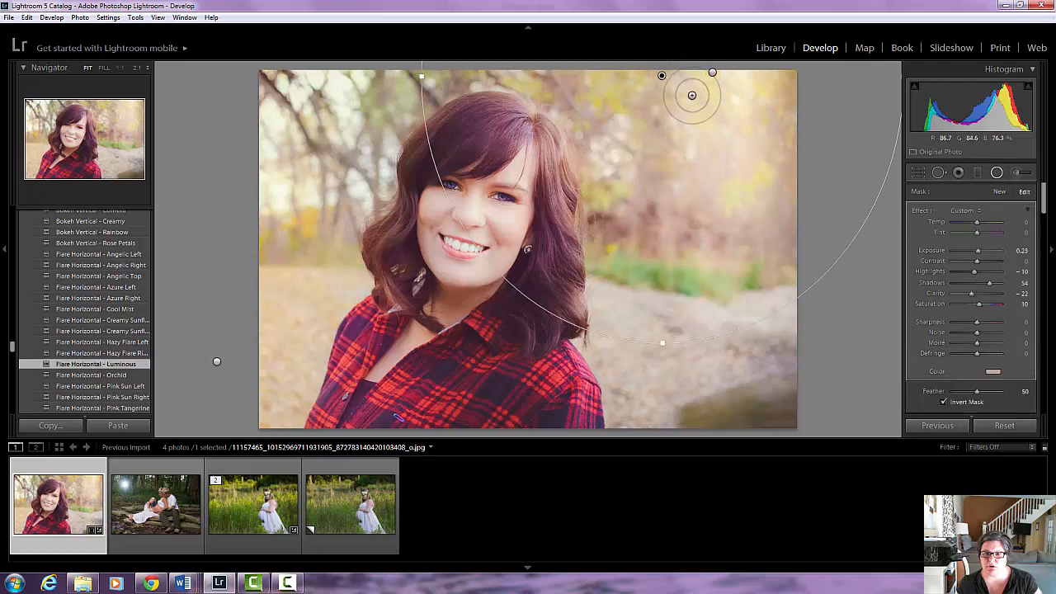
drag(688, 130, 764, 98)
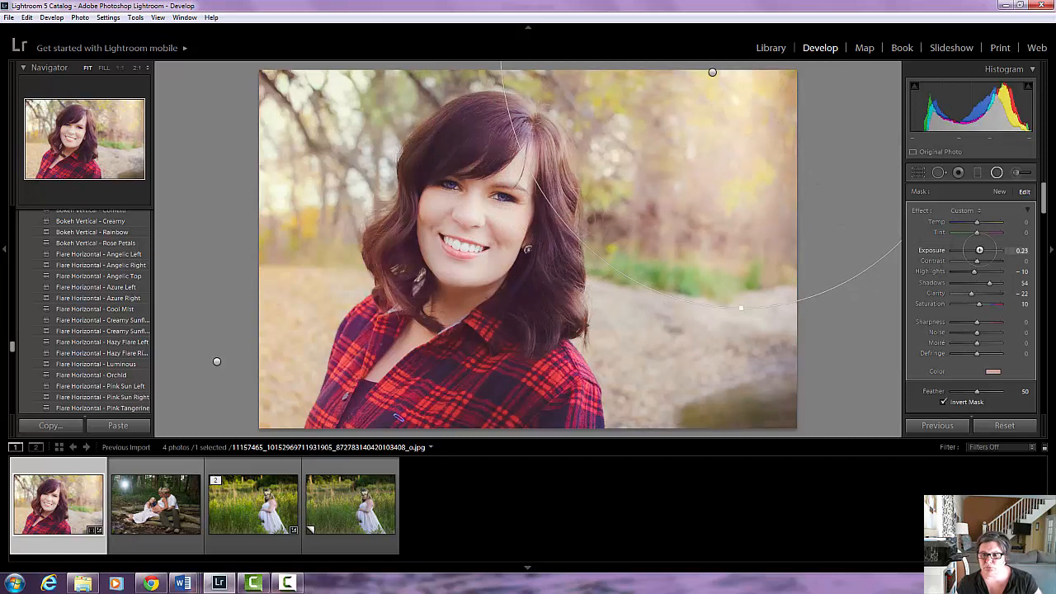
drag(980, 250, 976, 250)
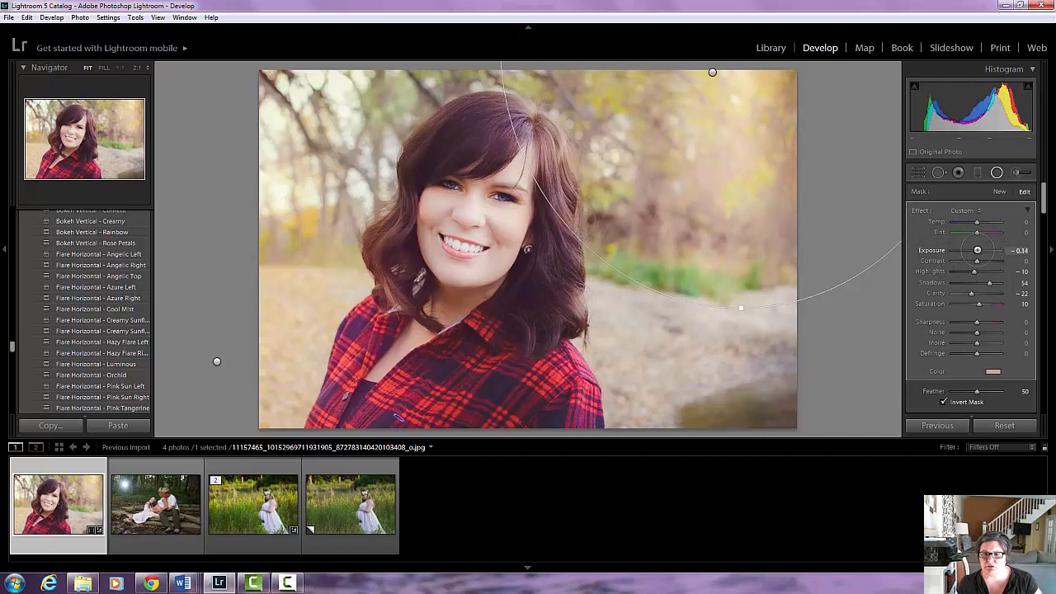
drag(977, 250, 977, 250)
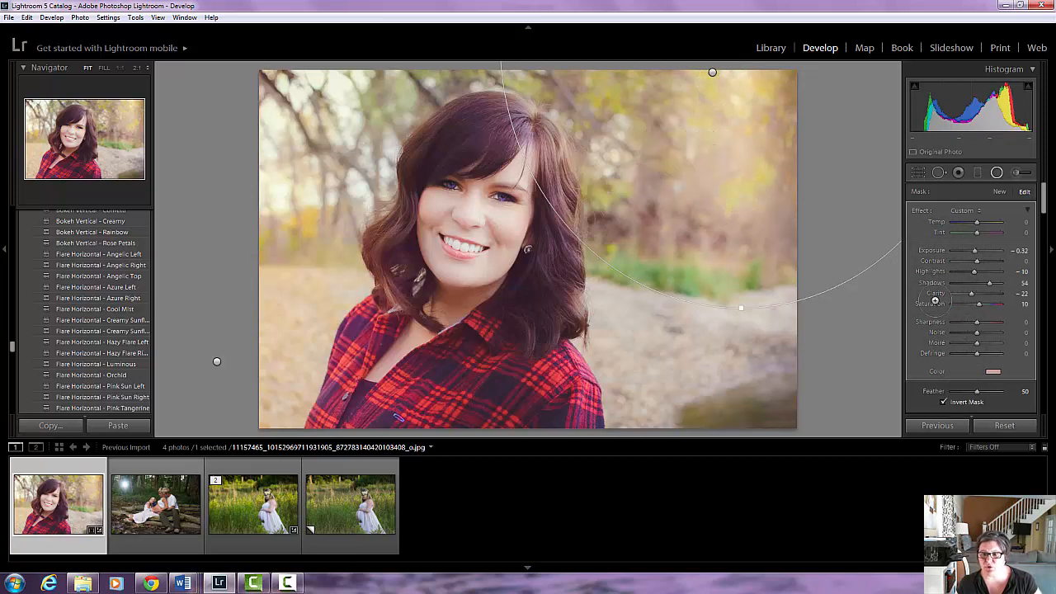
- Set the moved radial filter's Clarity to 20 and Highlights to -31, and close the filter settings
drag(971, 293, 983, 293)
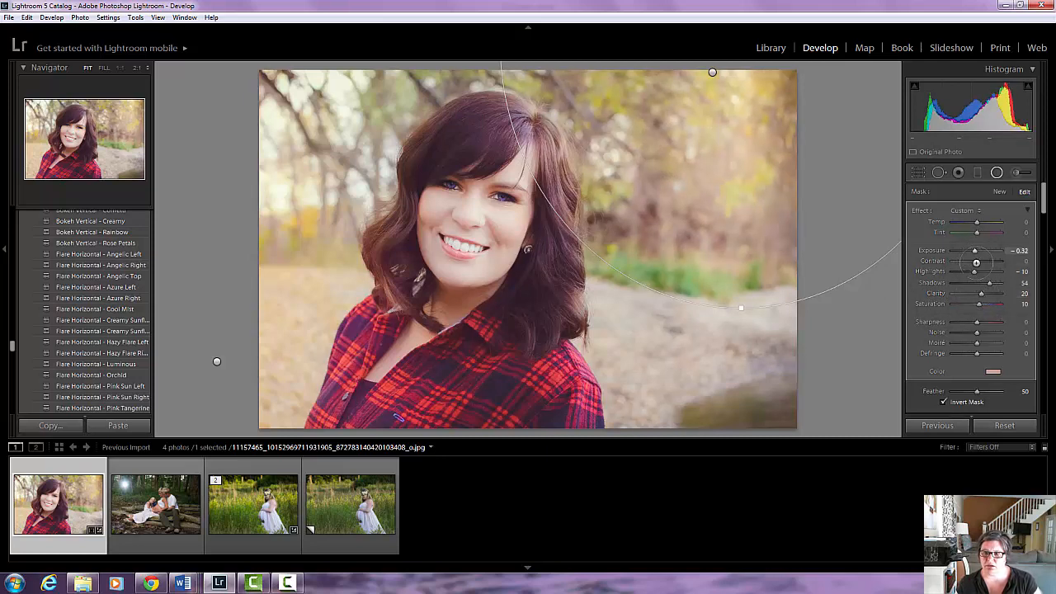
drag(972, 271, 968, 270)
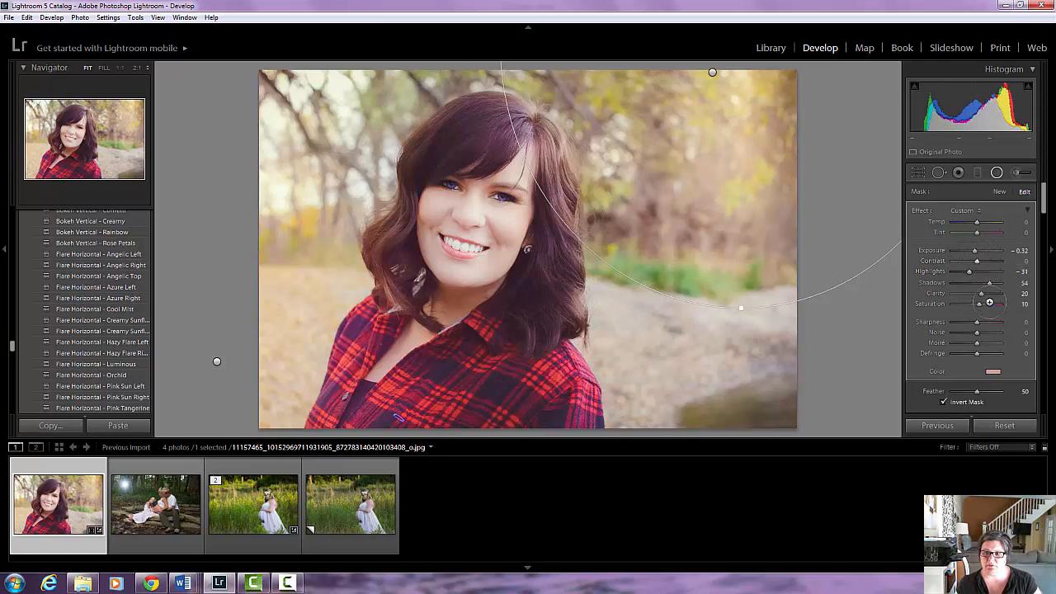
scroll(1024, 356, down, 2)
click(1022, 355)
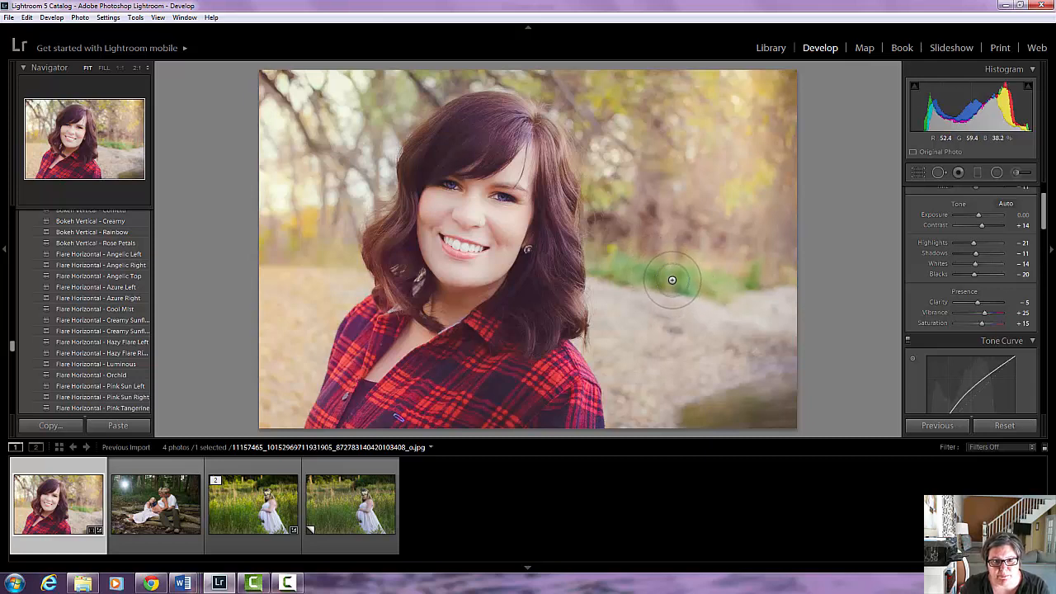
- Switch from developing the portrait to the Library module
click(772, 48)
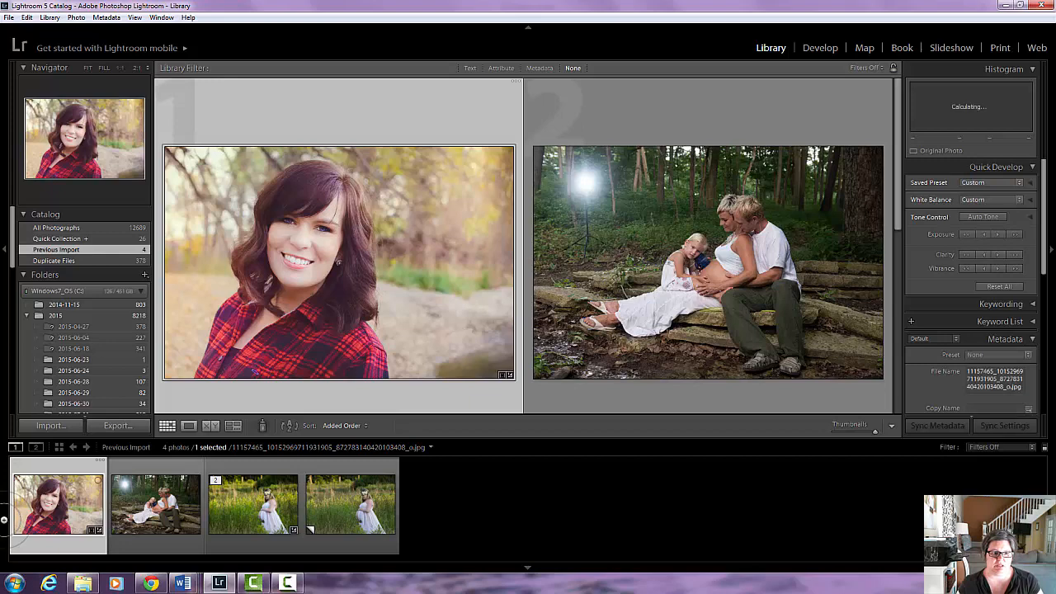
- Create a virtual copy of the edited portrait and reset all of the copy's develop settings to the unedited original
right_click(46, 504)
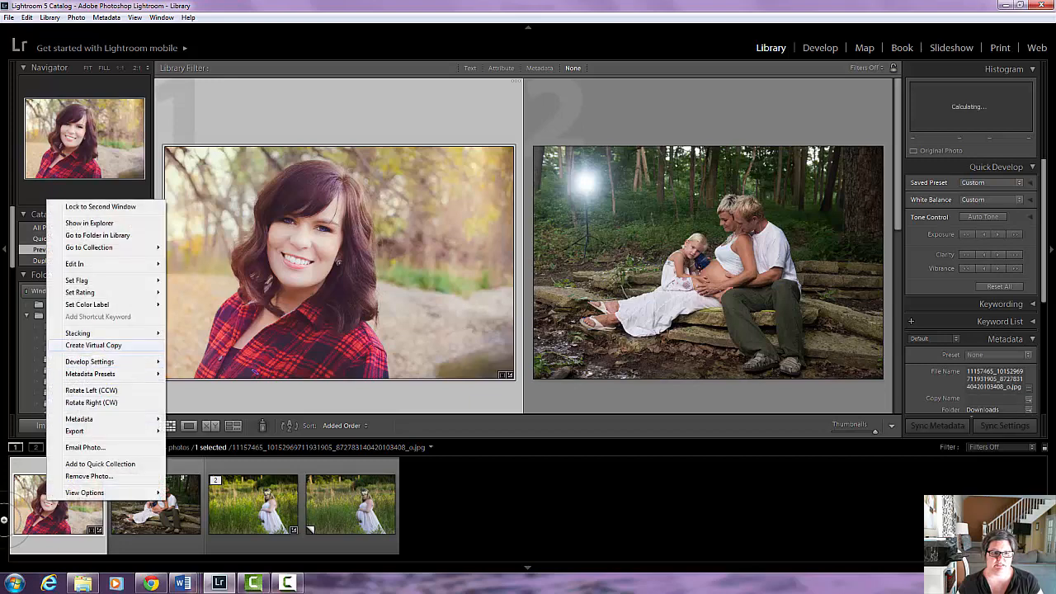
click(93, 345)
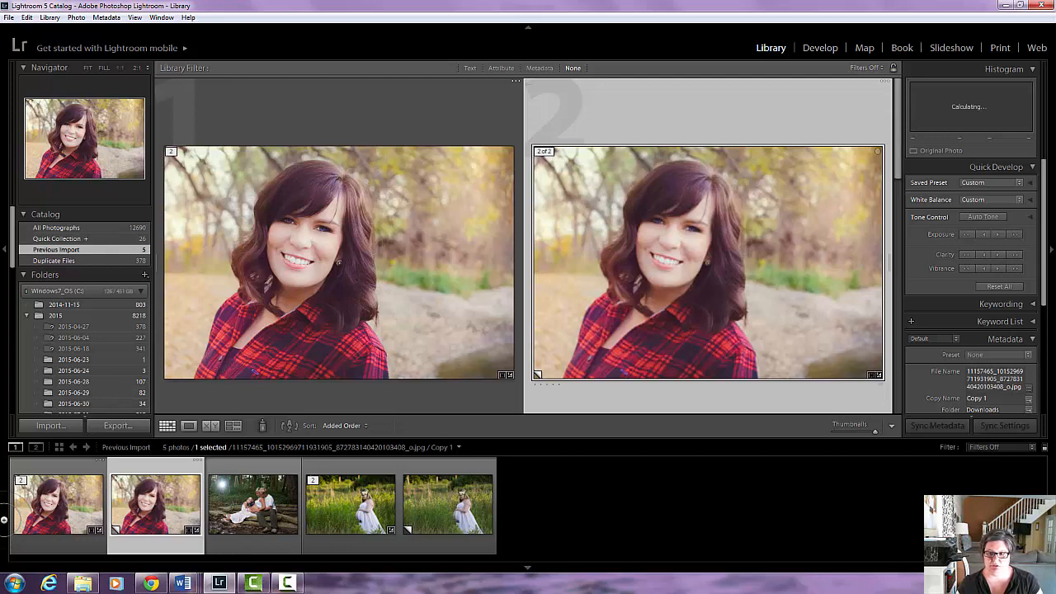
click(821, 48)
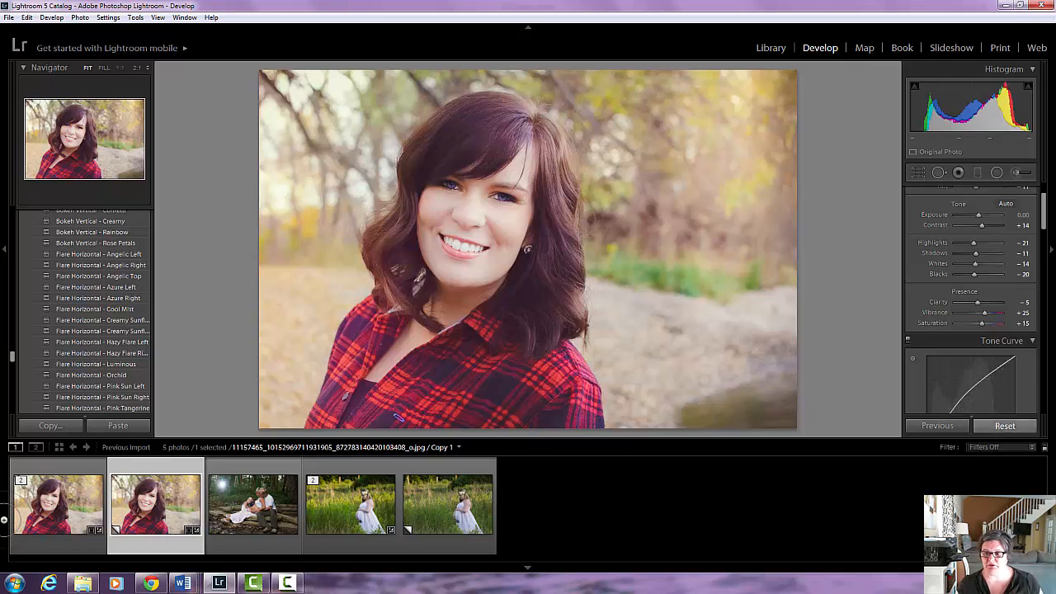
key(ctrl+shift+r)
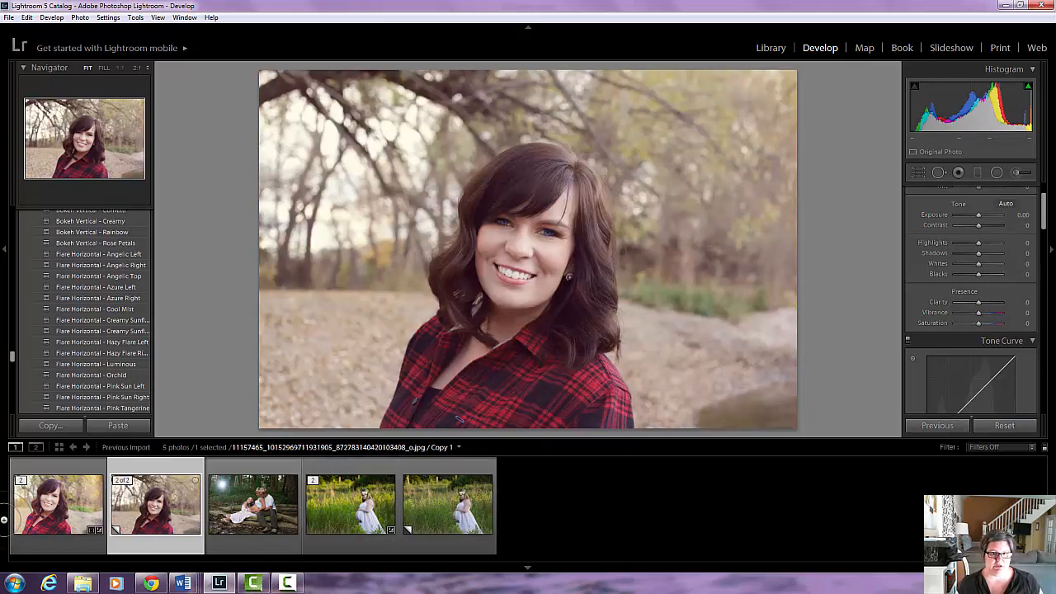
- Compare the portraits side by side in the Library, with the reset virtual copy as Select and the edited portrait as Candidate
click(771, 47)
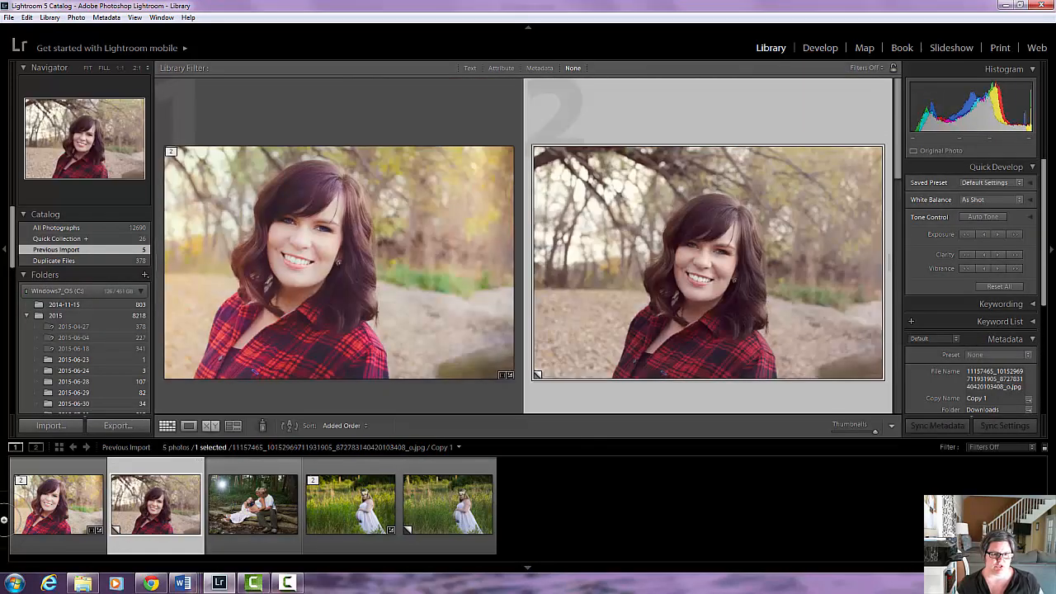
key(c)
key(Left)
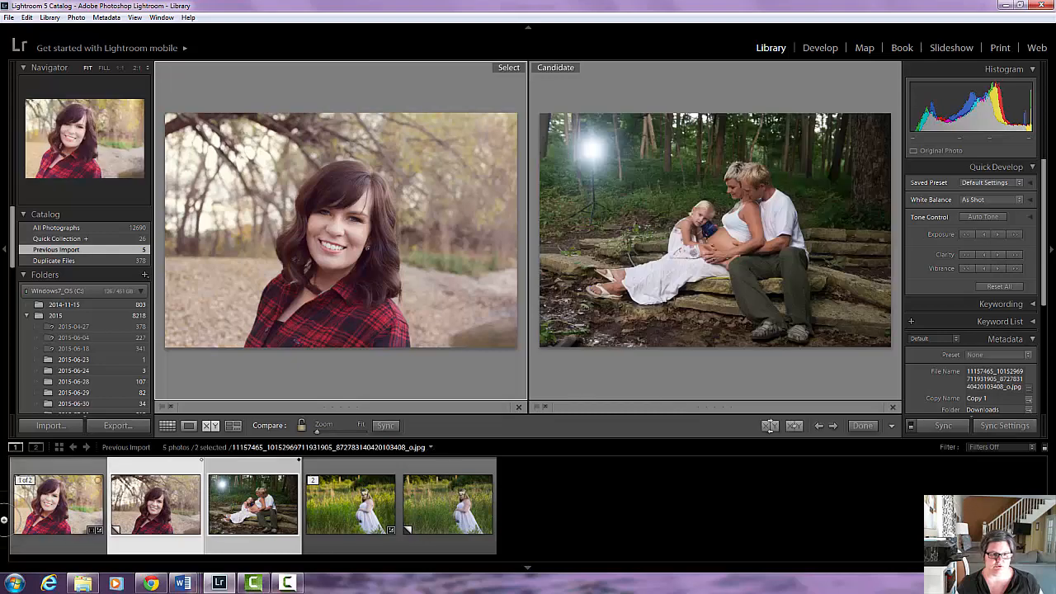
key(Right)
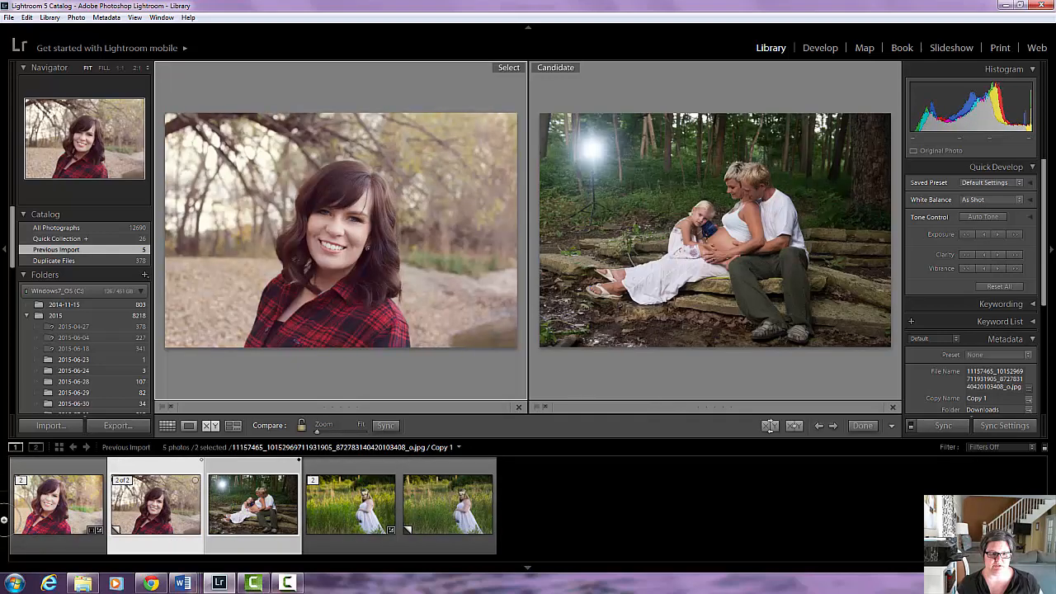
click(60, 503)
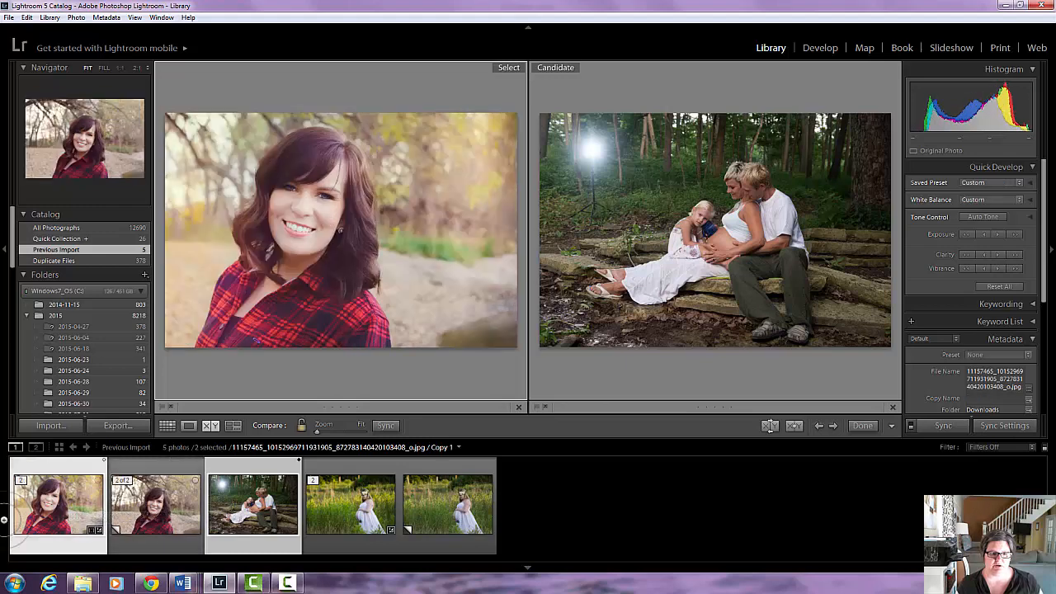
click(126, 502)
click(70, 502)
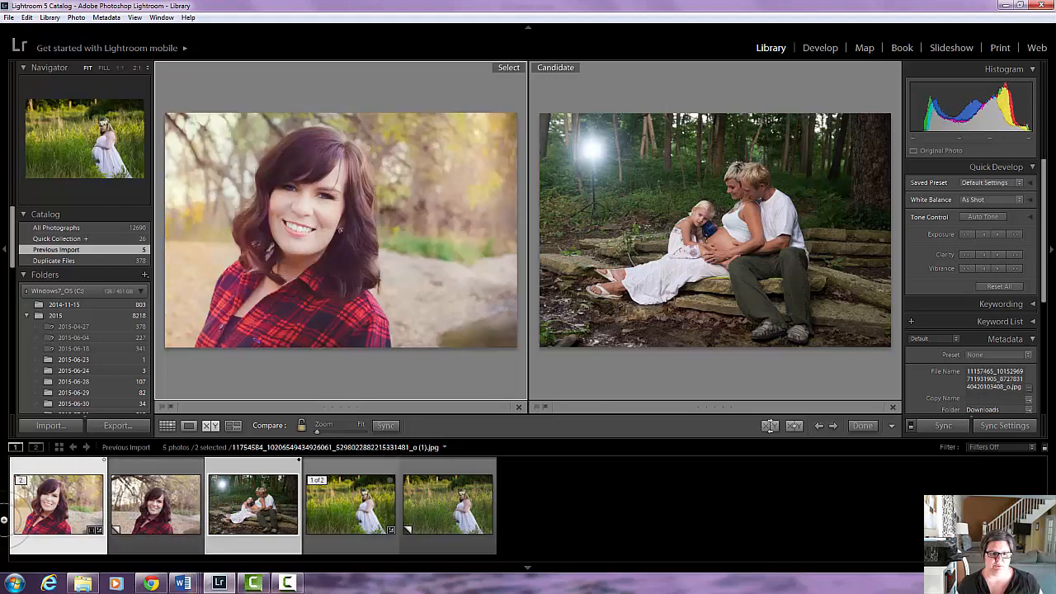
click(769, 425)
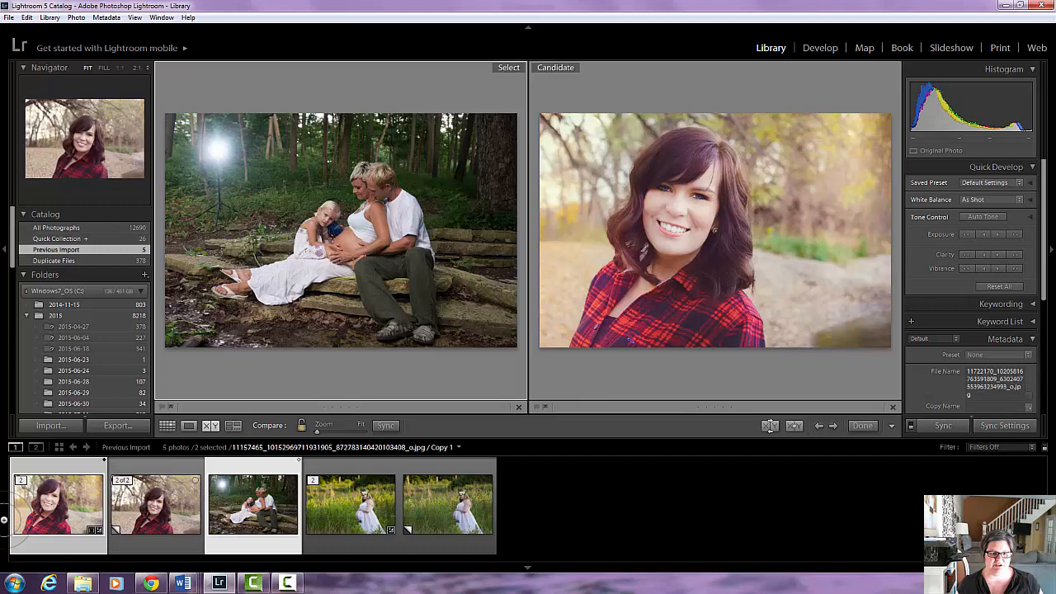
click(162, 502)
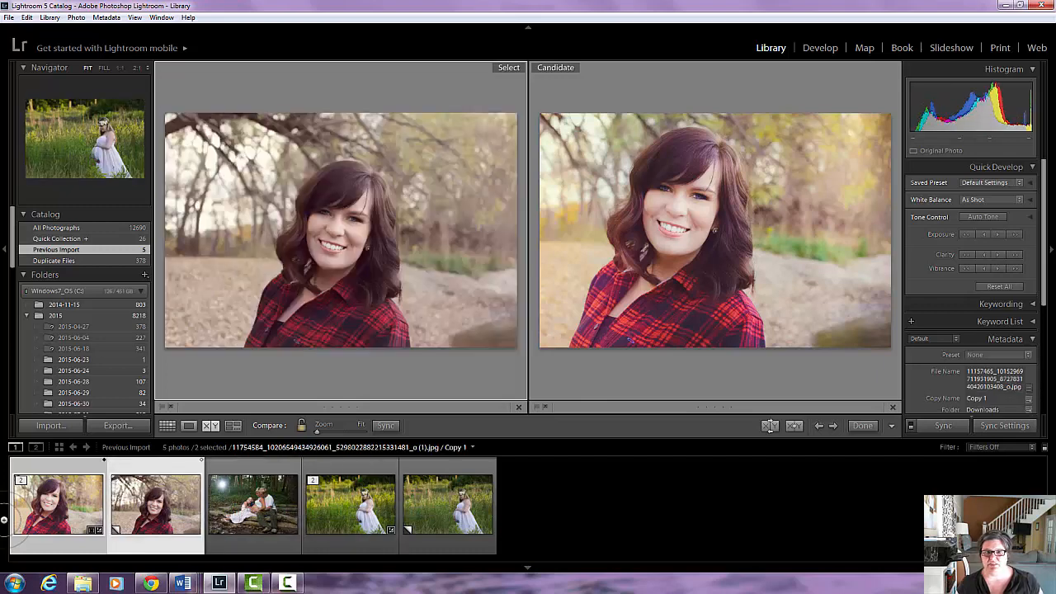